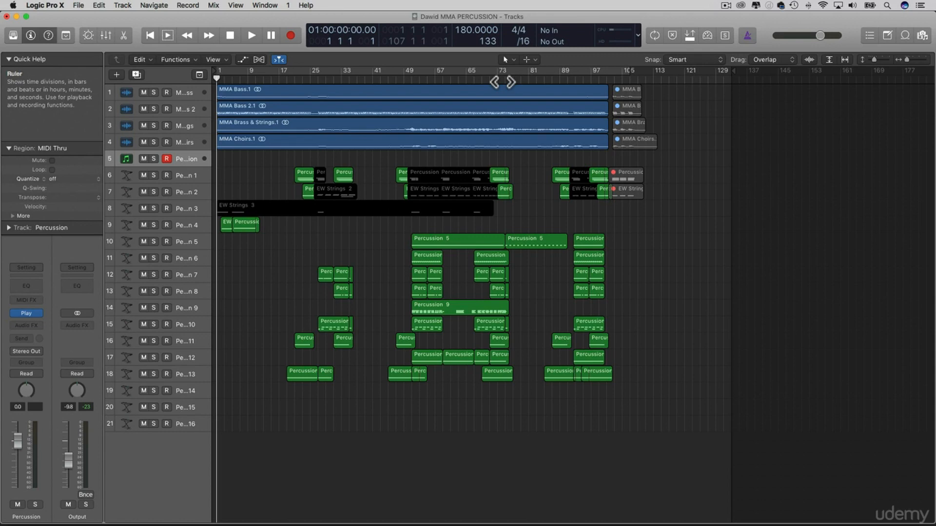
# Play the percussion arrangement from the beginning, stop after the ending, and replay the closing section from bar 98
pyautogui.press('space')
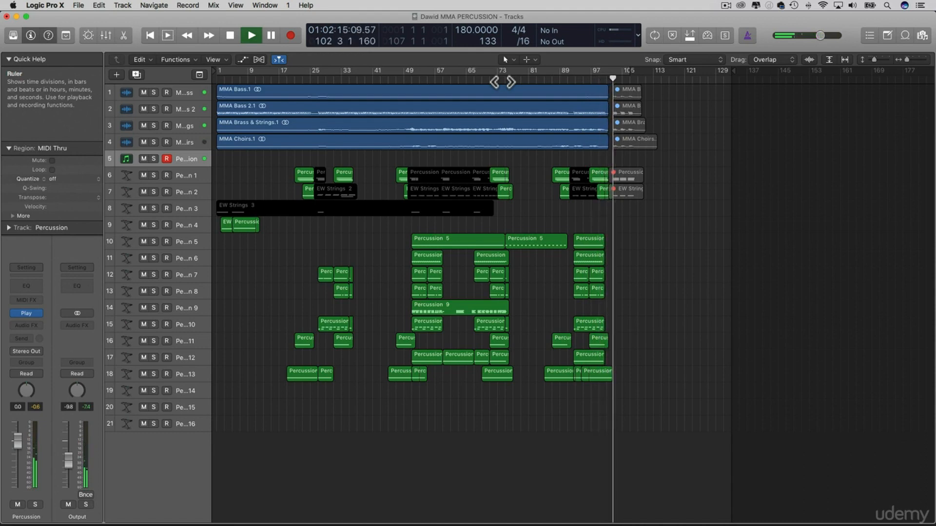
pyautogui.press('space')
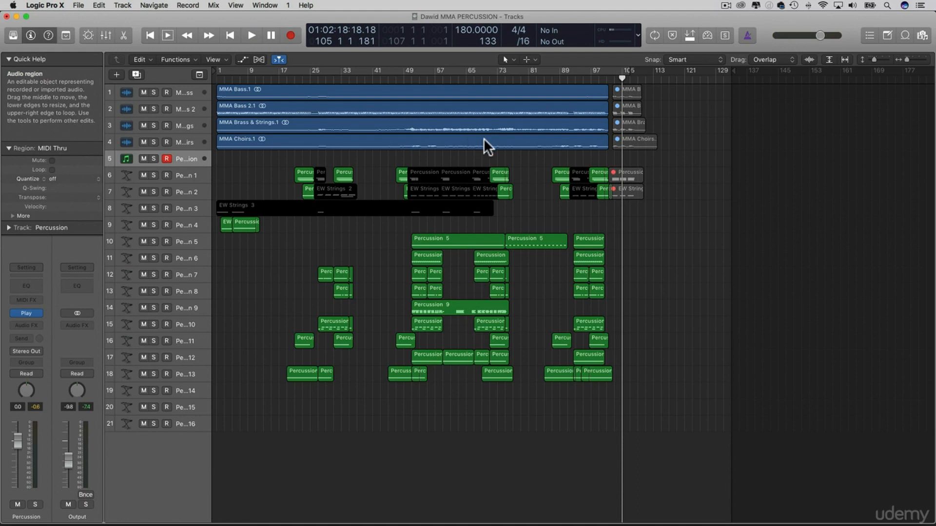
pyautogui.click(593, 78)
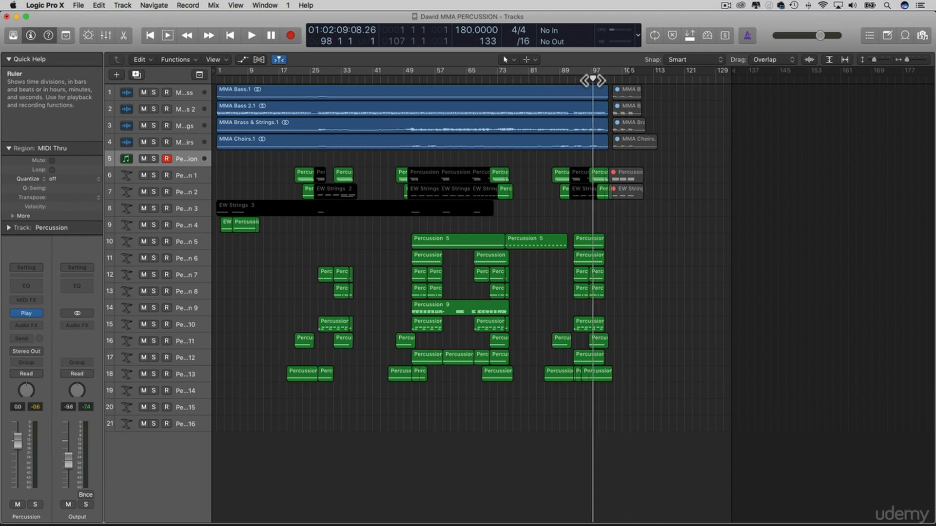
pyautogui.press('space')
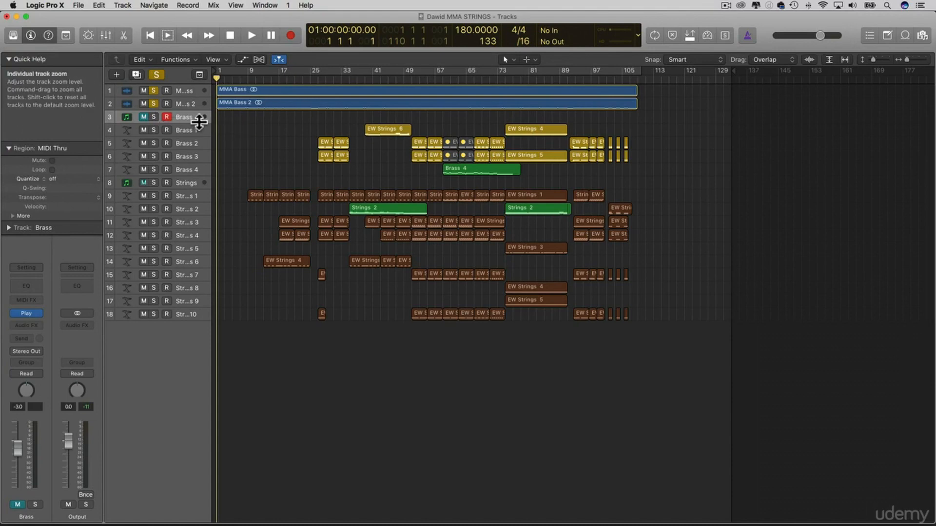
# Listen to the two soloed bass tracks in the strings project from the start and on through bar 27, selecting the MMA Bass 2 region
pyautogui.press('space')
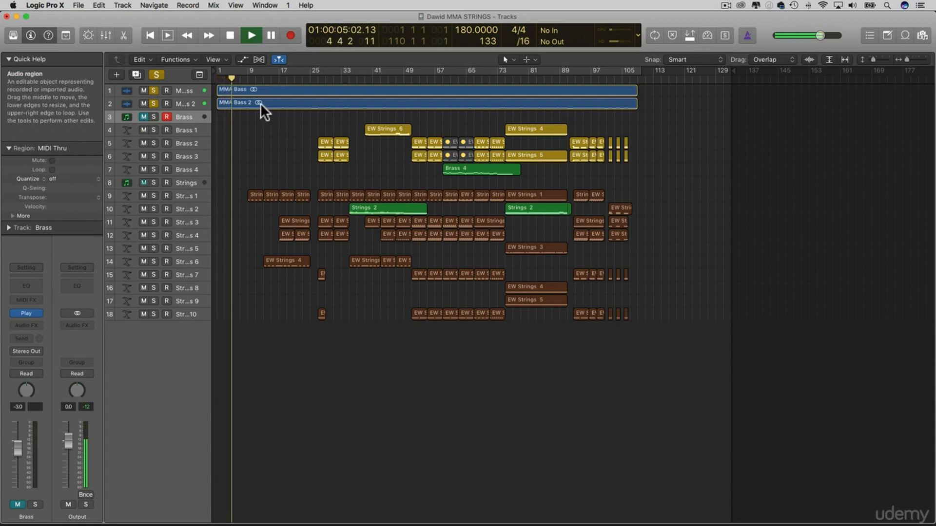
pyautogui.press('space')
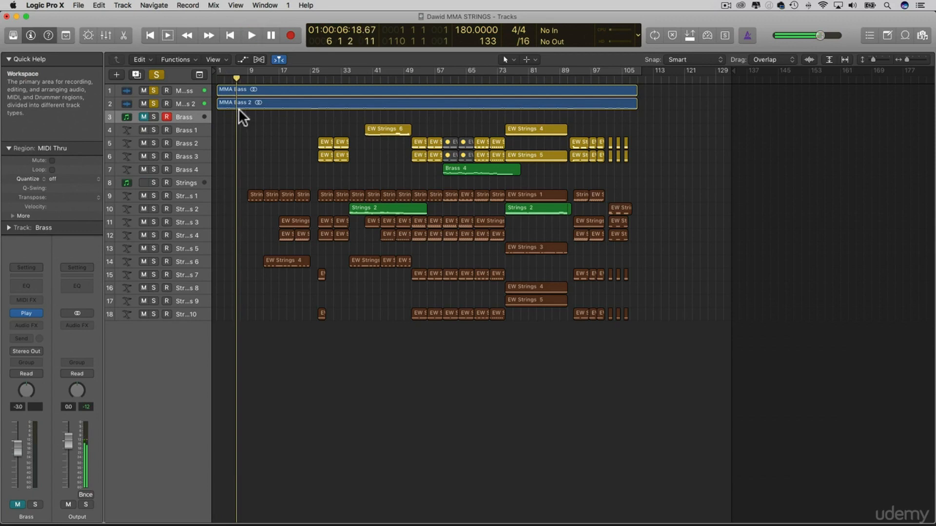
pyautogui.click(235, 103)
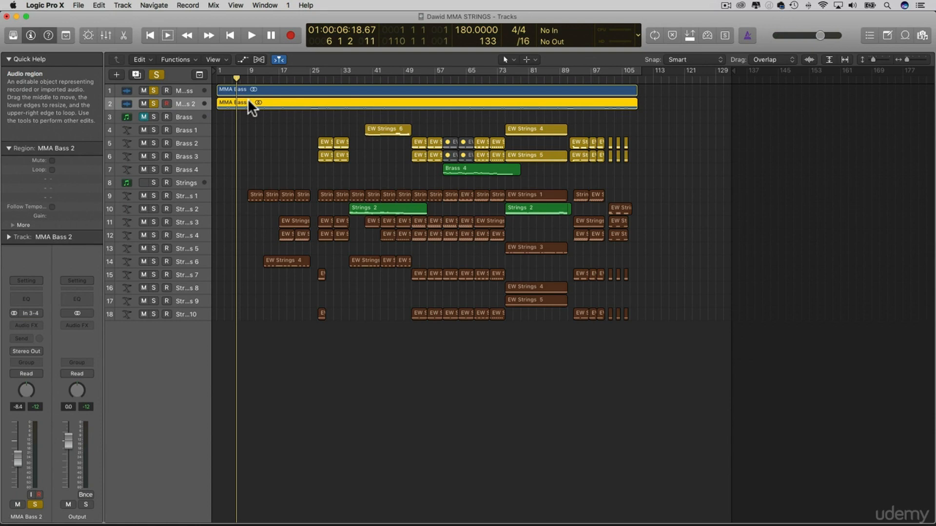
pyautogui.press('space')
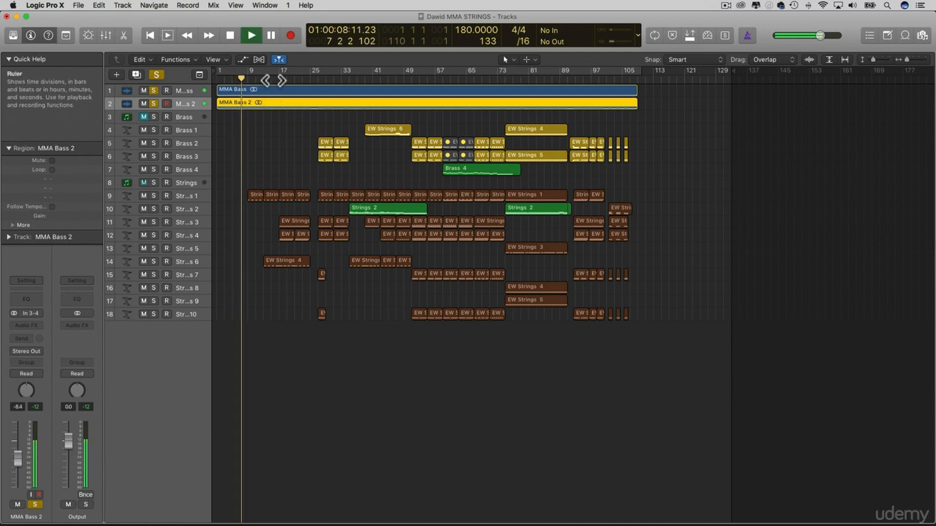
pyautogui.click(272, 77)
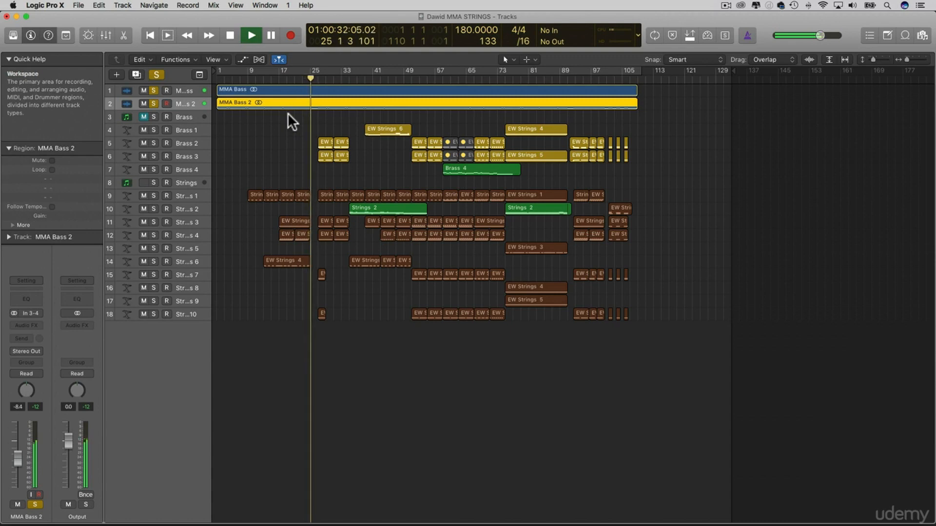
pyautogui.press('space')
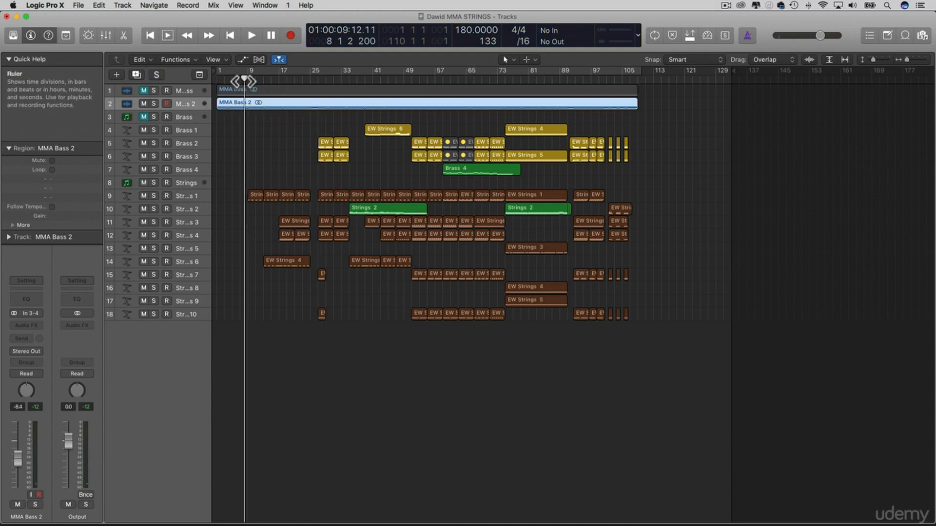
# Move the playhead to bar 9 and play the strings arrangement from there
pyautogui.moveTo(244, 80); pyautogui.dragTo(247, 80)
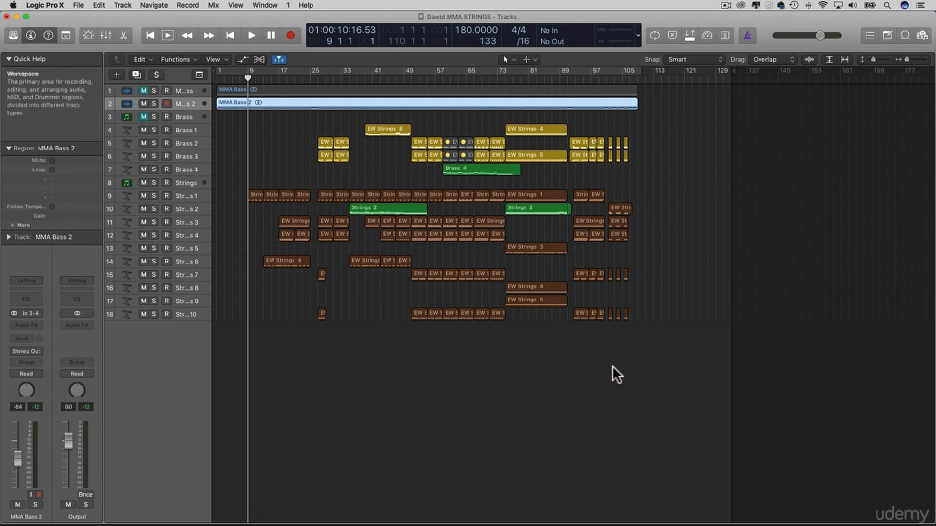
pyautogui.press('space')
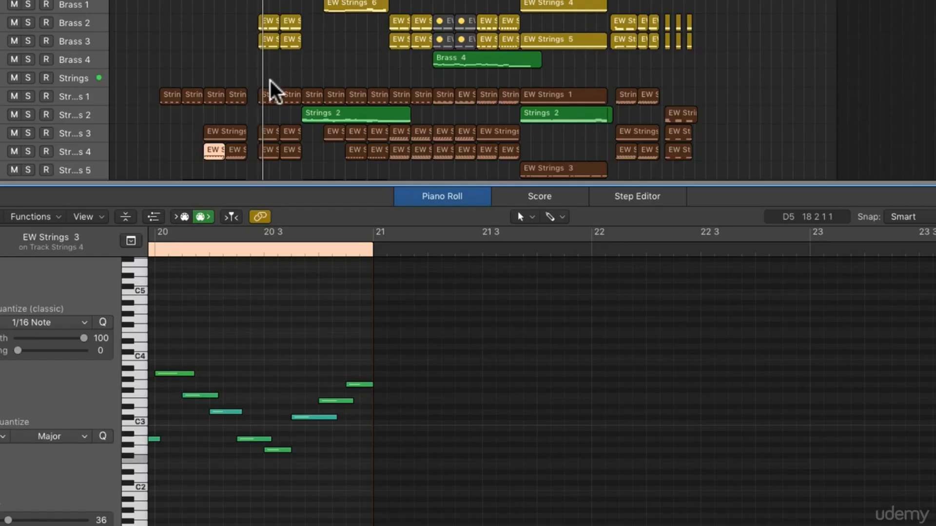
# Inspect the notes of the bar 27 regions on the Strings 7 and Strings 10 tracks in the Piano Roll
pyautogui.scroll(-3, 292, 114)
pyautogui.scroll(-1, 290, 107)
pyautogui.scroll(3, 288, 109)
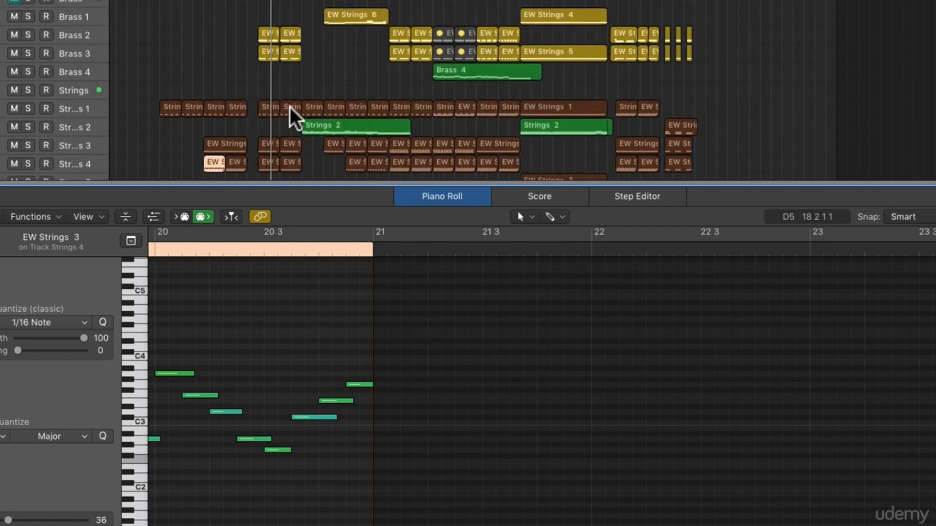
pyautogui.scroll(-5, 288, 110)
pyautogui.click(264, 81)
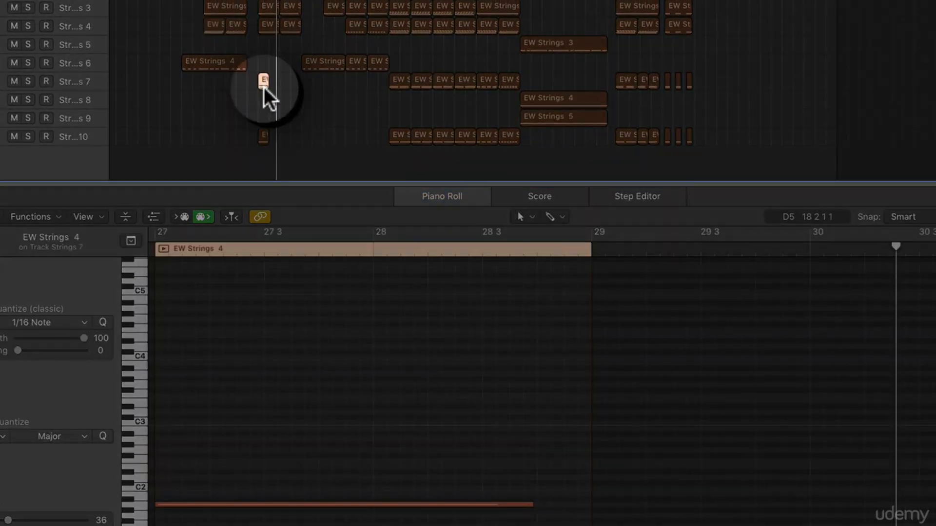
pyautogui.hscroll(-5, 254, 329)
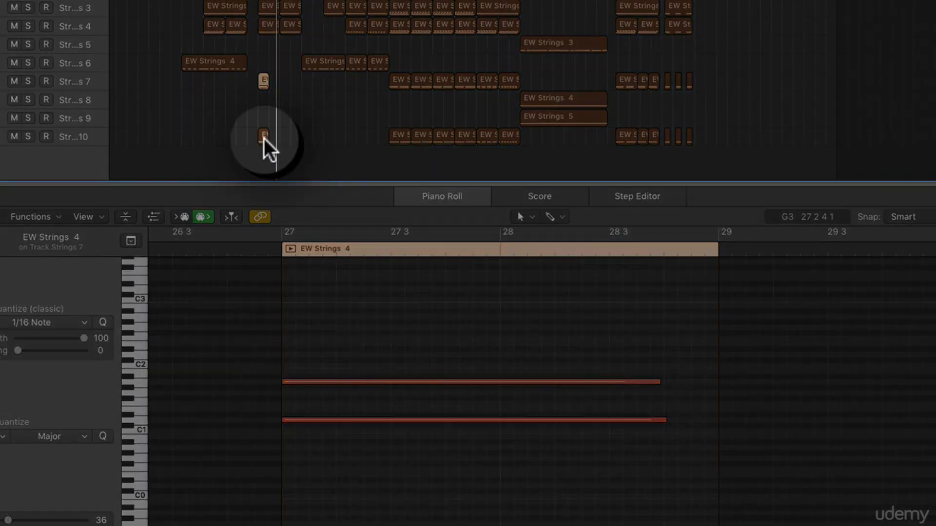
pyautogui.click(263, 139)
pyautogui.scroll(2, 413, 412)
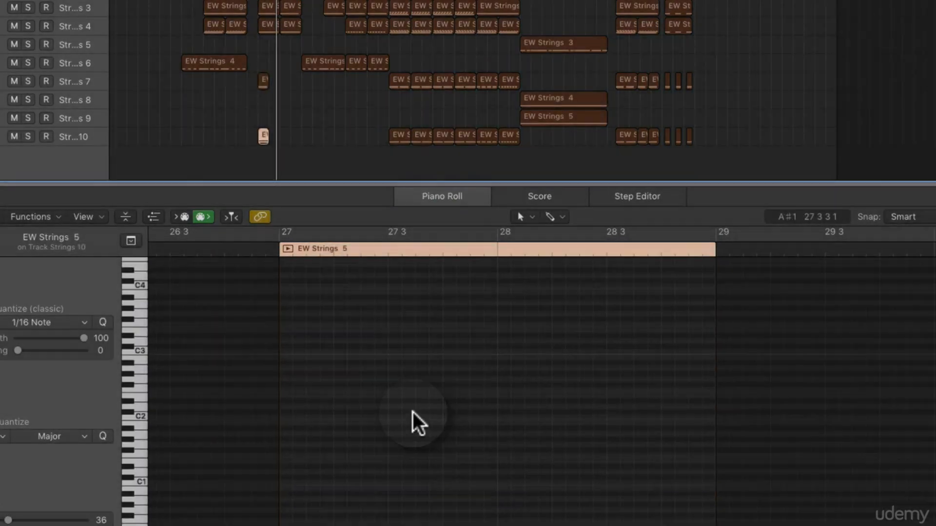
pyautogui.scroll(-4, 413, 412)
# Rewind and replay the passage around bars 27 and 28 to hear the low strings notes
pyautogui.press(',')
pyautogui.press(',')
pyautogui.press(',')
pyautogui.press(',')
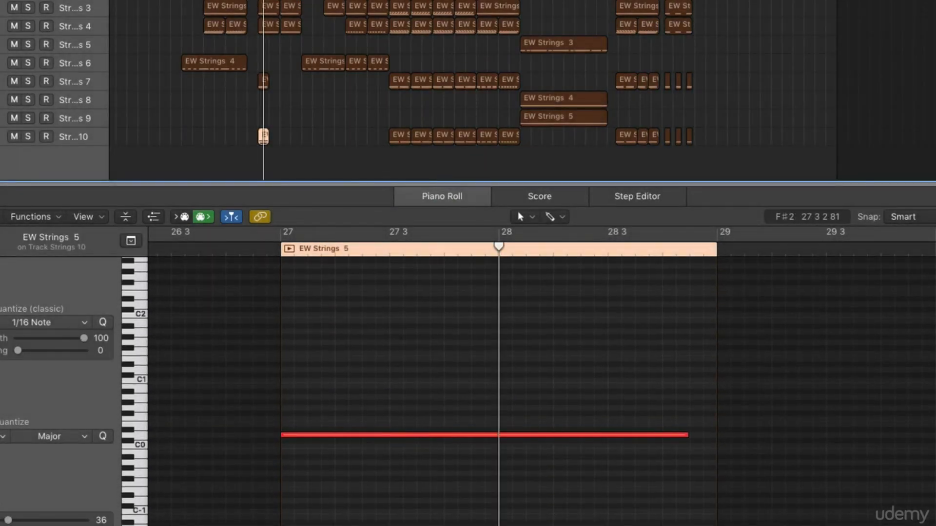
pyautogui.press('space')
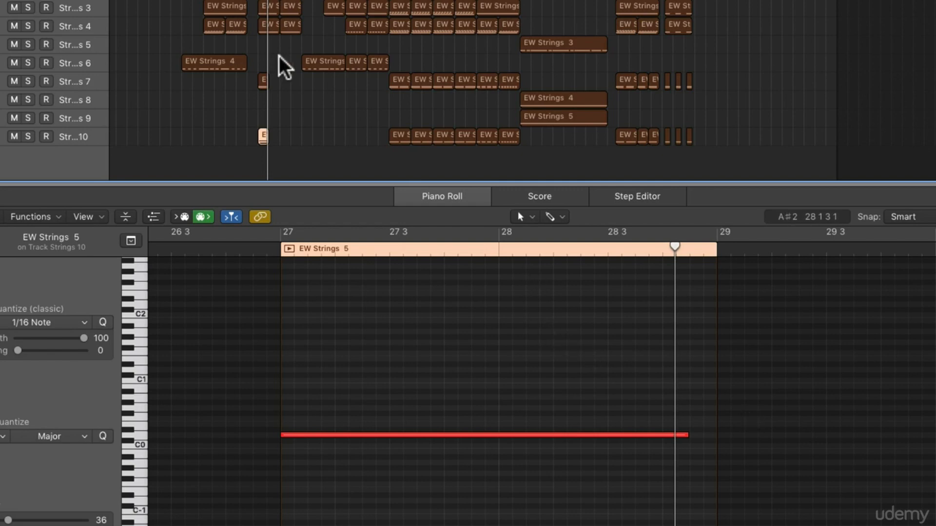
pyautogui.press(',')
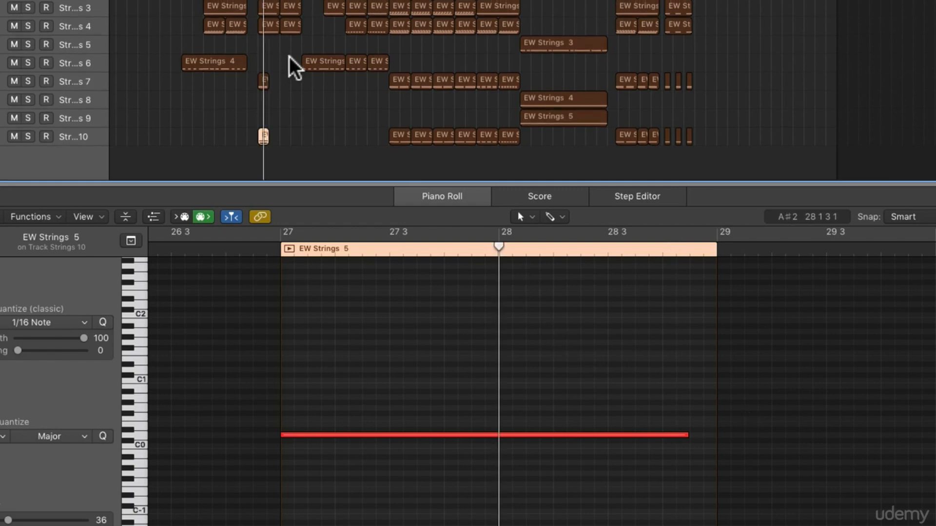
pyautogui.press(',')
pyautogui.press(',')
pyautogui.press('space')
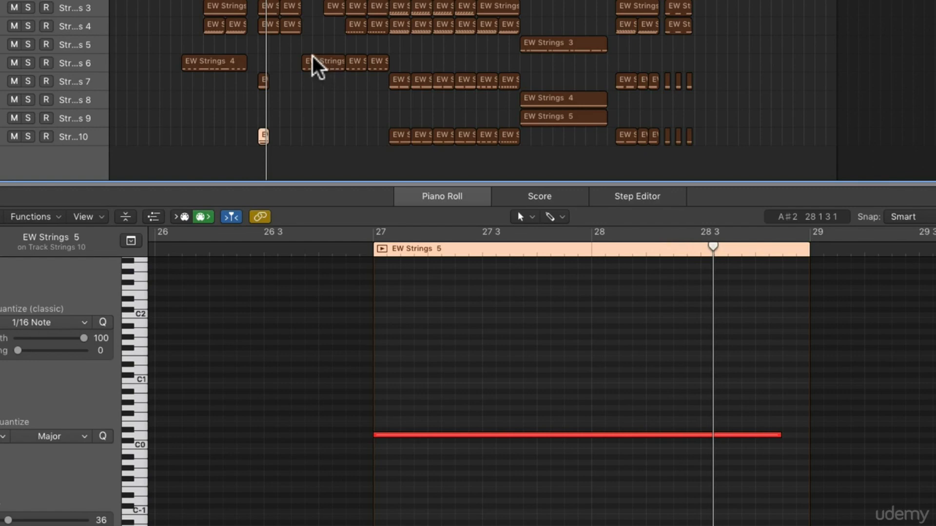
# Play on from bar 27 and show the notes of the first Strings 3 track region at bar 27
pyautogui.scroll(5, 315, 65)
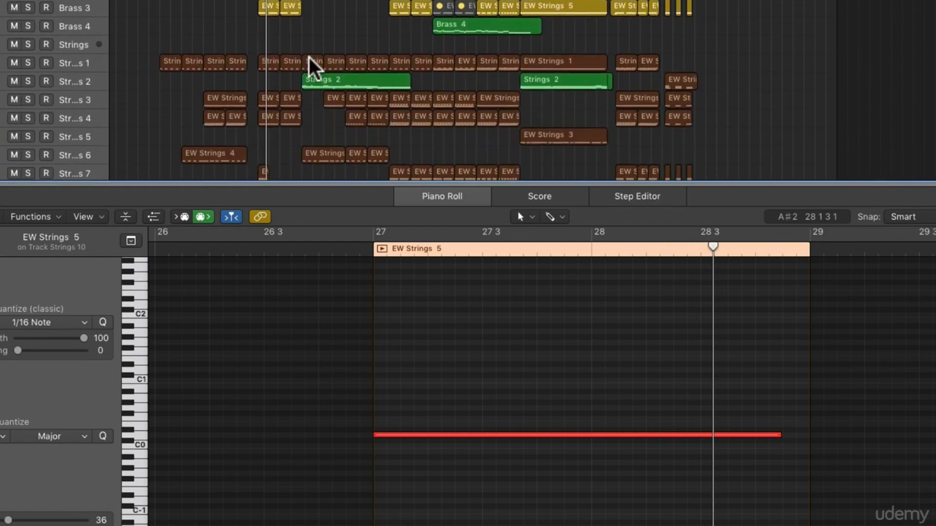
pyautogui.scroll(-1, 313, 66)
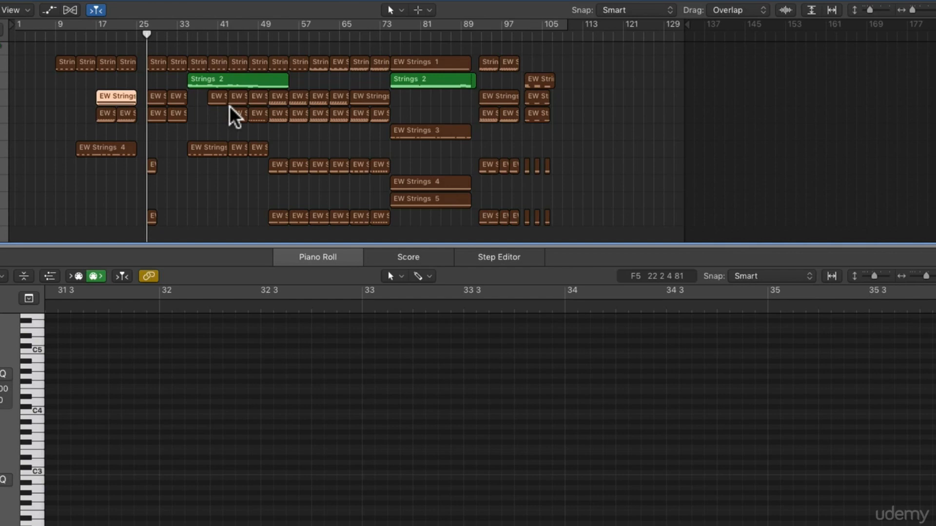
pyautogui.press('space')
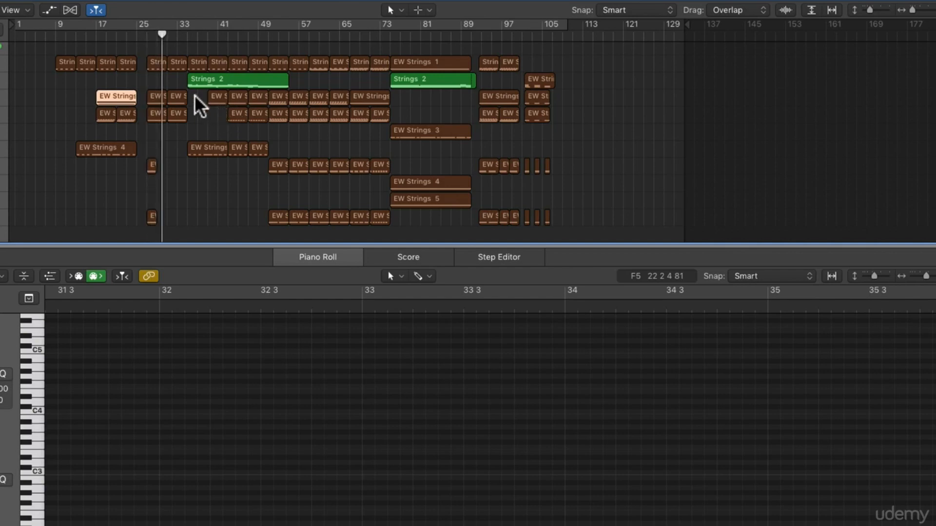
pyautogui.click(159, 96)
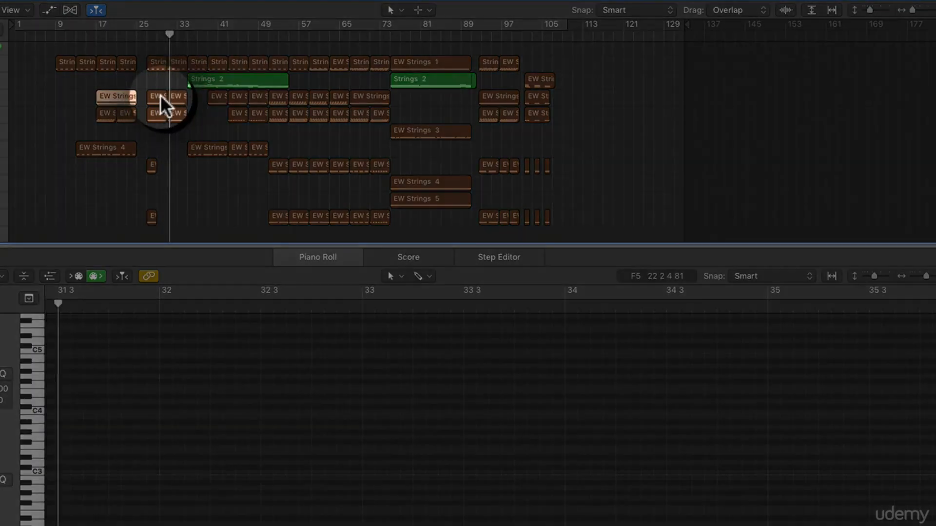
pyautogui.click(440, 481)
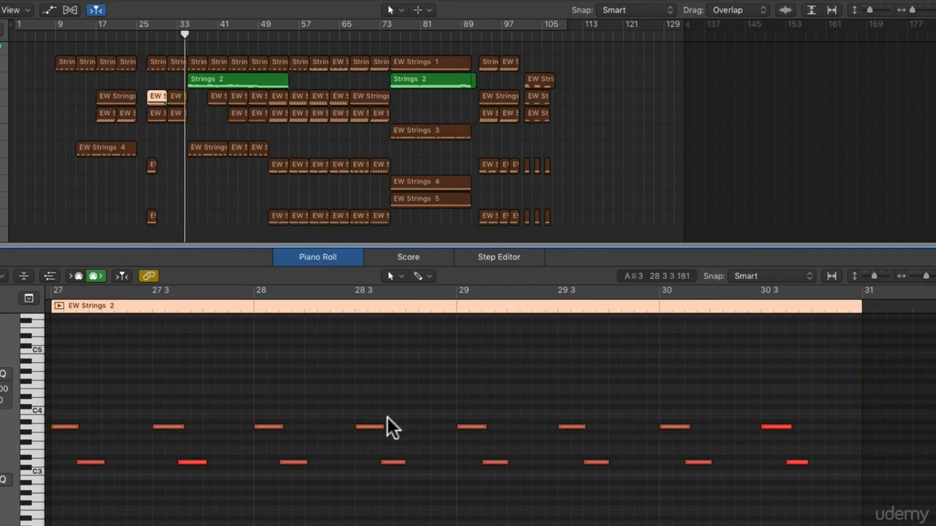
# Display the notes of the Strings 2 region starting at bar 35 and stop the playback
pyautogui.click(216, 79)
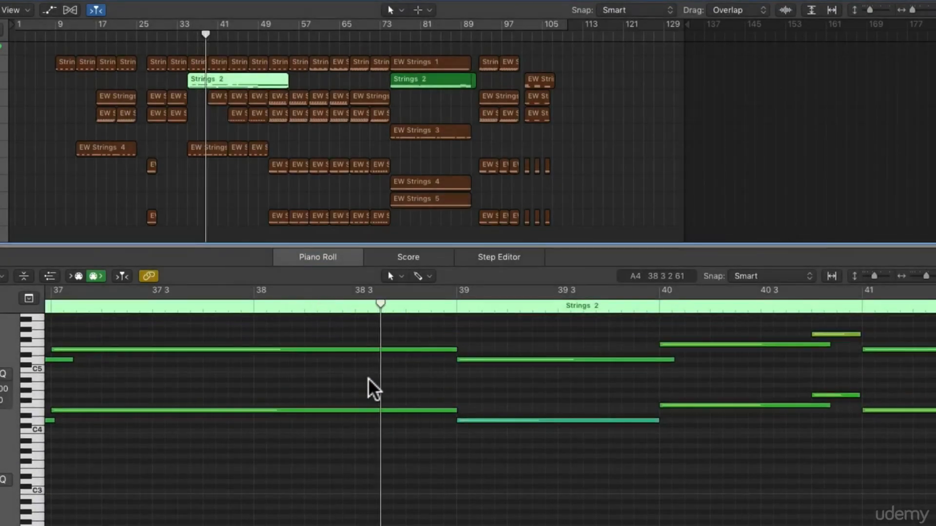
pyautogui.press('space')
pyautogui.scroll(2, 285, 148)
pyautogui.scroll(-1, 285, 148)
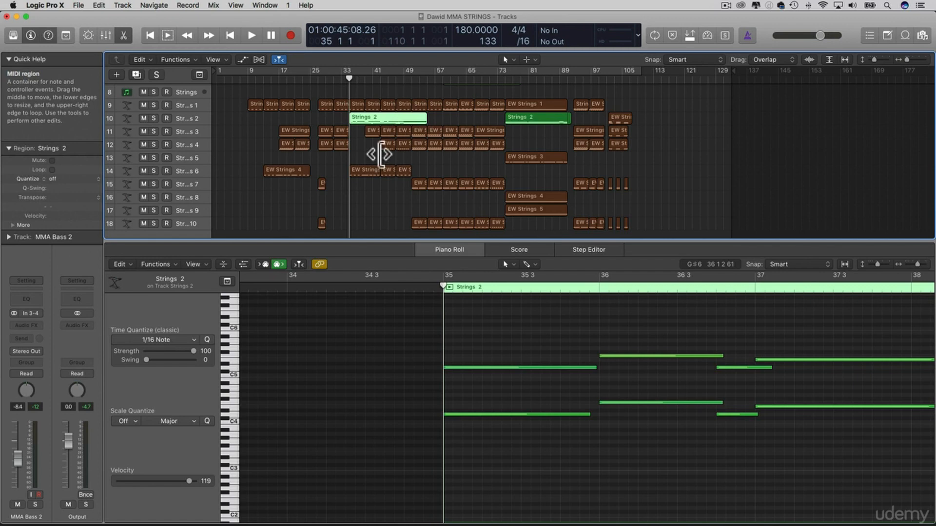
# Play from bar 35 and follow the Strings 2 region's notes in the Piano Roll, stopping at bar 52
pyautogui.press('space')
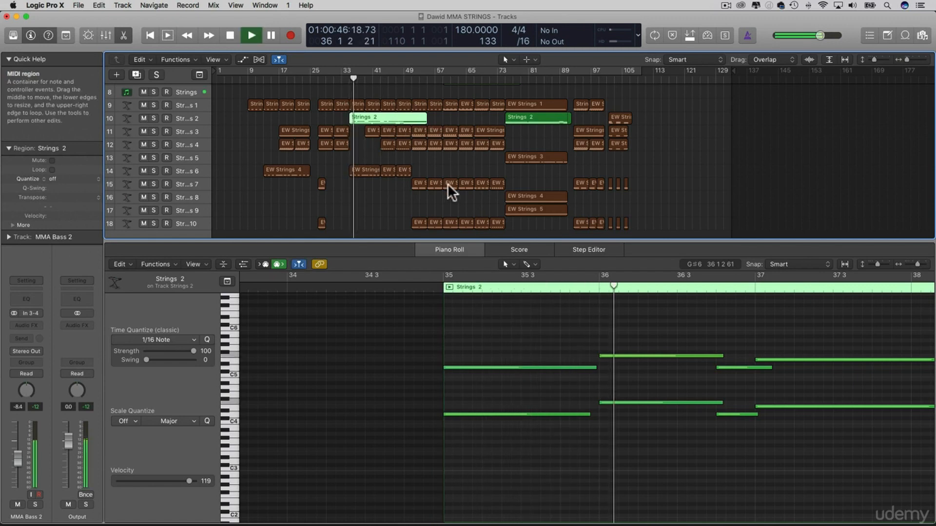
pyautogui.hscroll(-2, 538, 350)
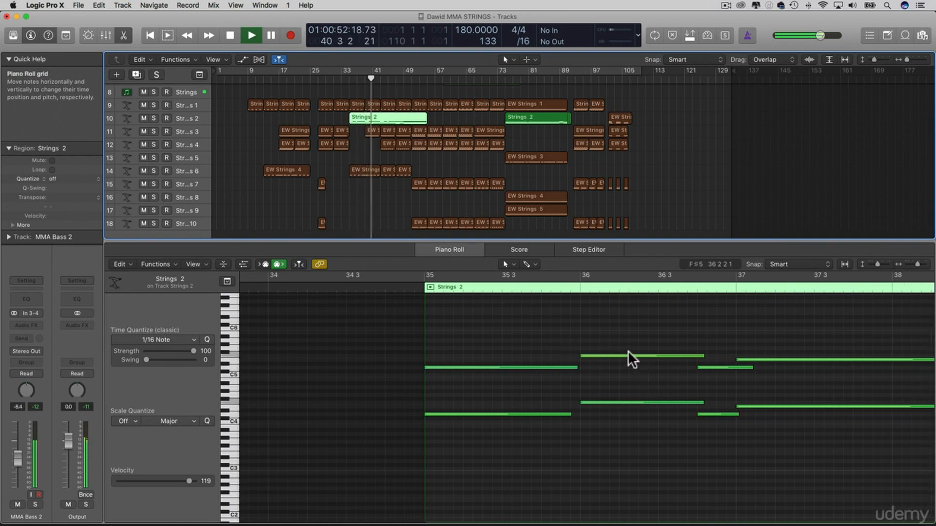
pyautogui.hscroll(6, 626, 350)
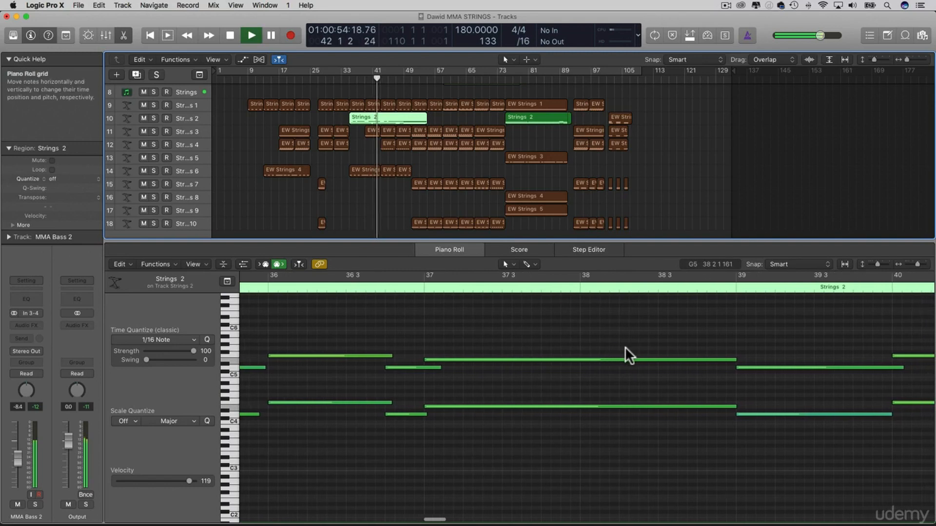
pyautogui.hscroll(4, 623, 346)
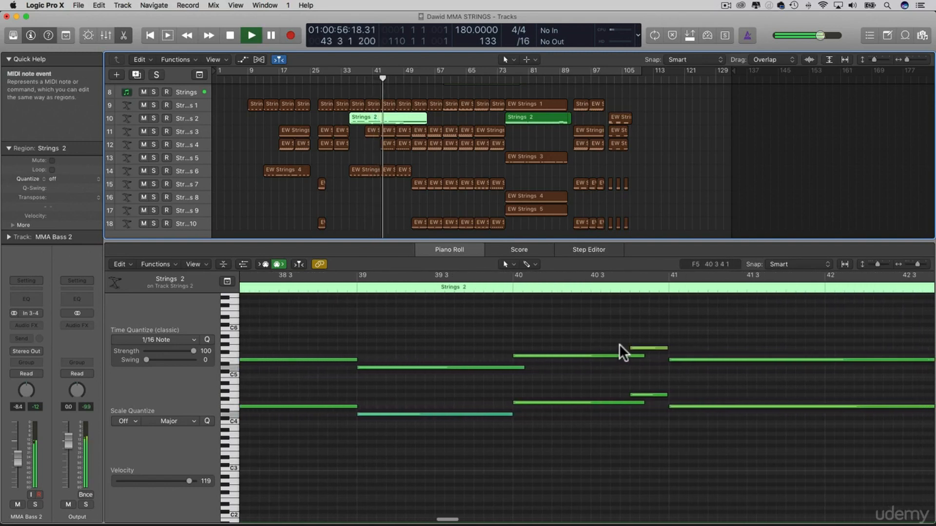
pyautogui.hscroll(2, 619, 343)
pyautogui.hscroll(7, 616, 341)
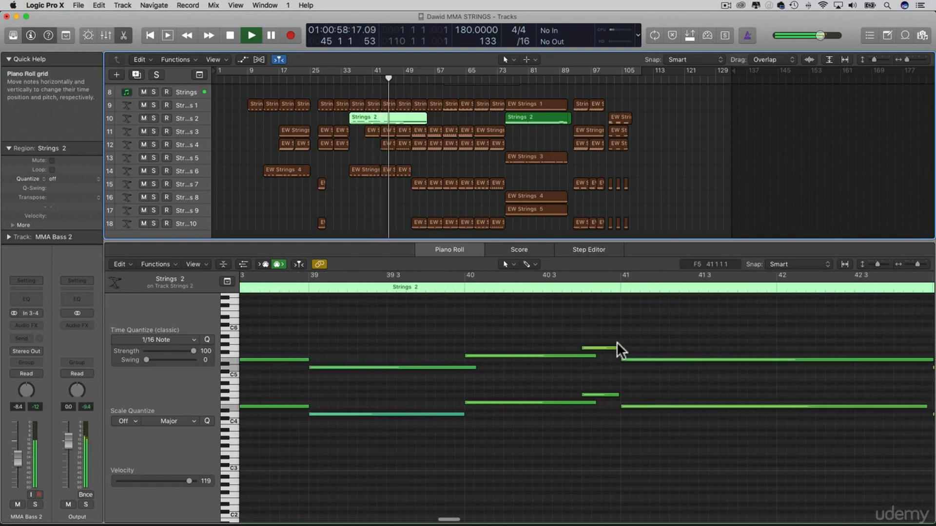
pyautogui.hscroll(8, 612, 340)
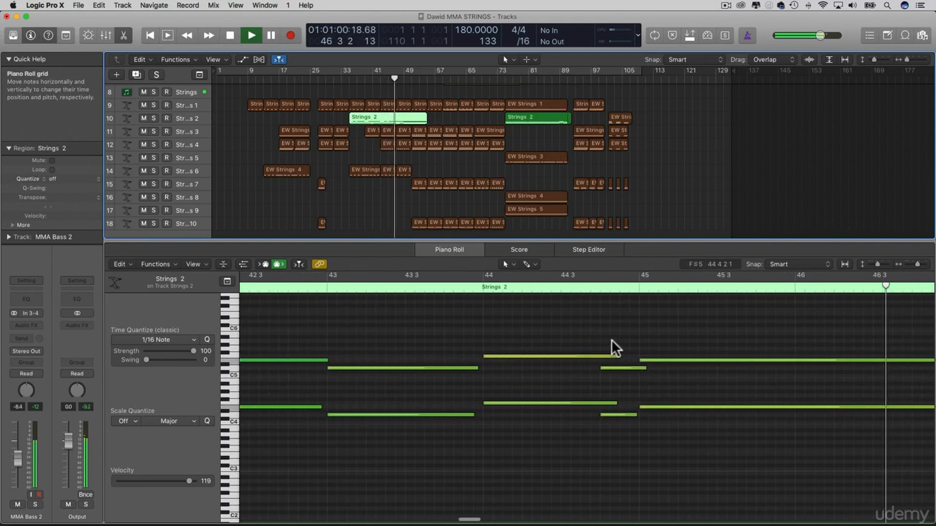
pyautogui.hscroll(5, 618, 342)
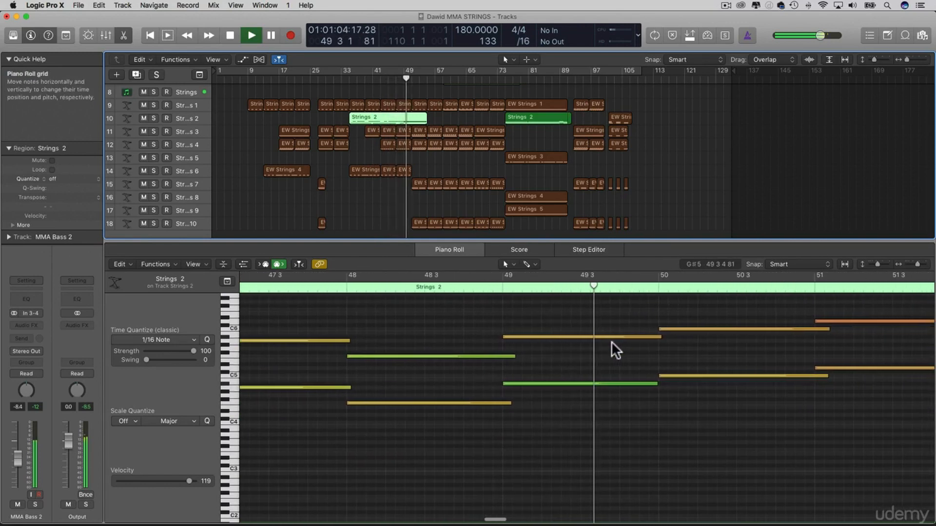
pyautogui.hscroll(1, 611, 341)
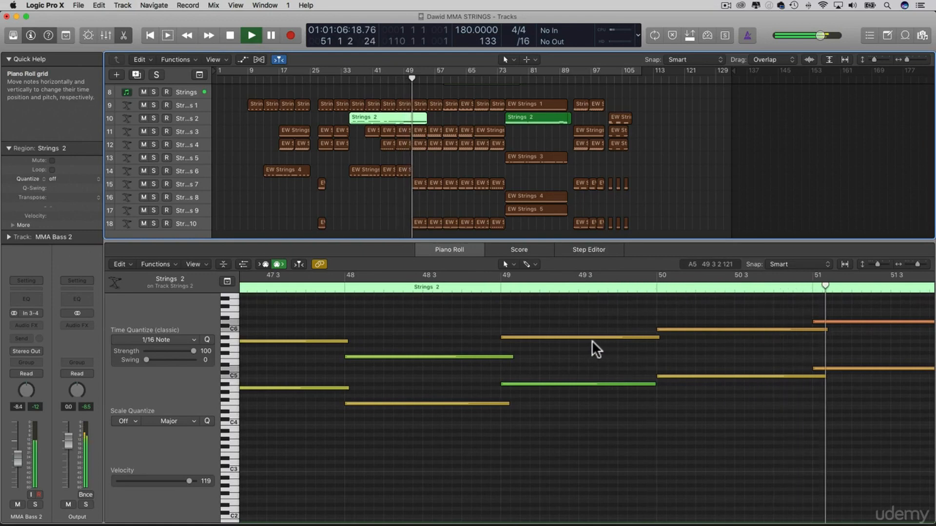
pyautogui.hscroll(2, 633, 355)
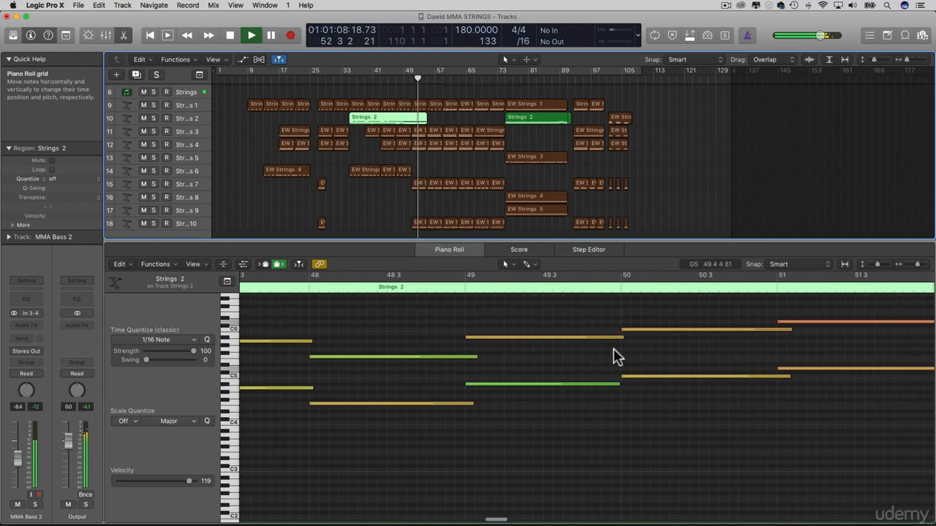
pyautogui.press('space')
# Return the playhead to bar 35 and examine the opening notes of the Strings 2 region
pyautogui.hscroll(-6, 545, 342)
pyautogui.hscroll(-10, 545, 341)
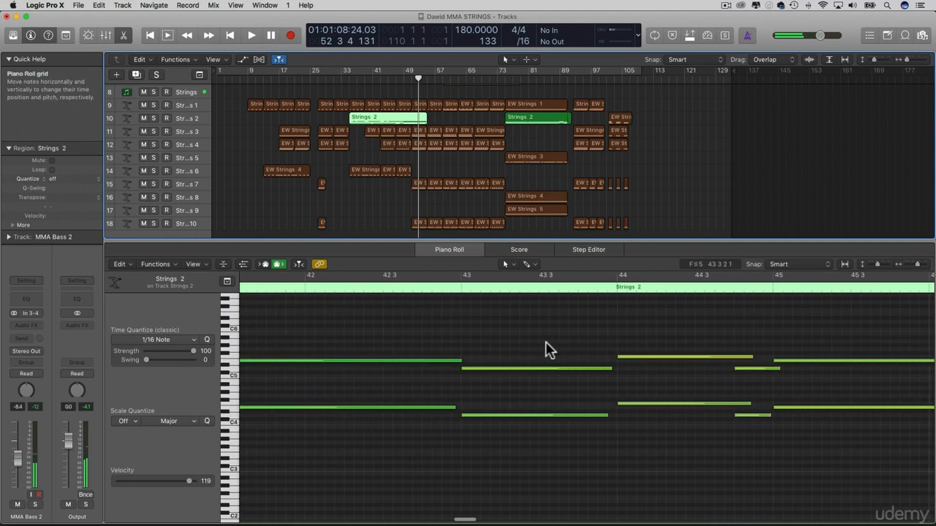
pyautogui.hscroll(-5, 554, 341)
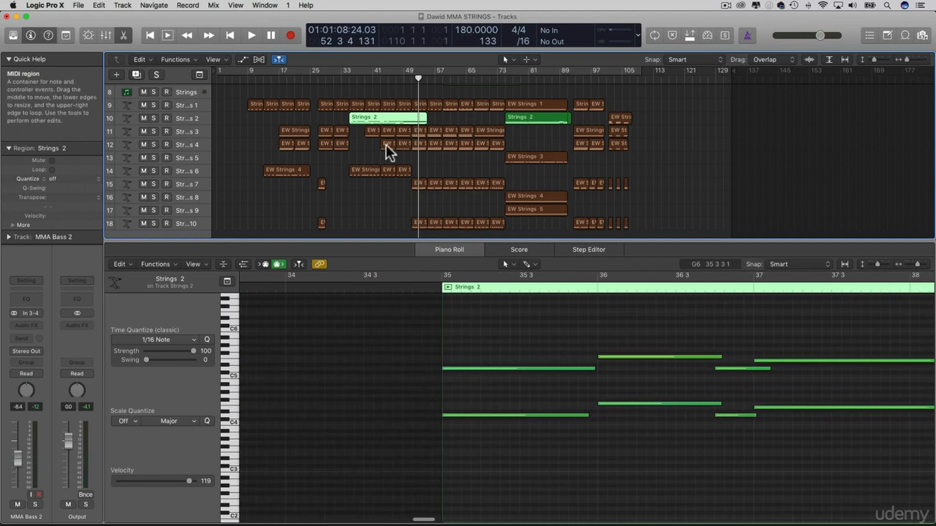
pyautogui.click(351, 79)
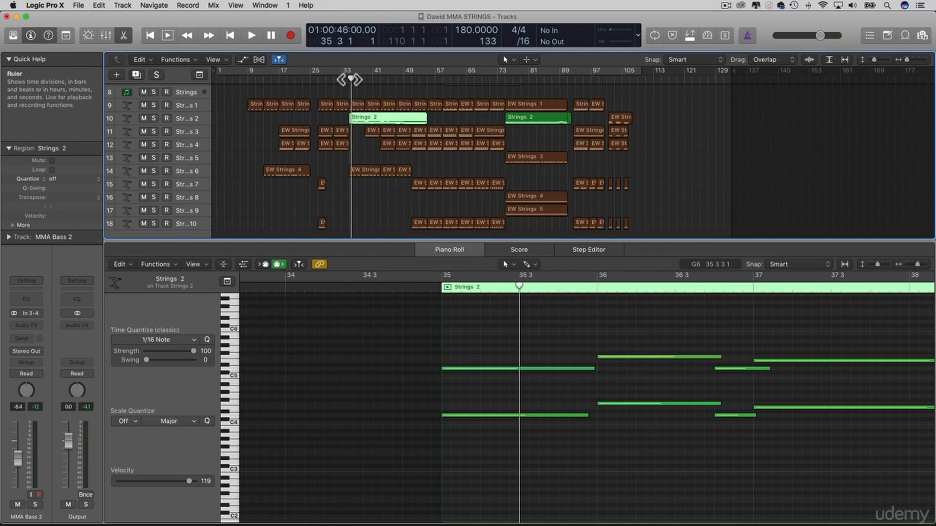
pyautogui.moveTo(350, 79); pyautogui.dragTo(349, 79)
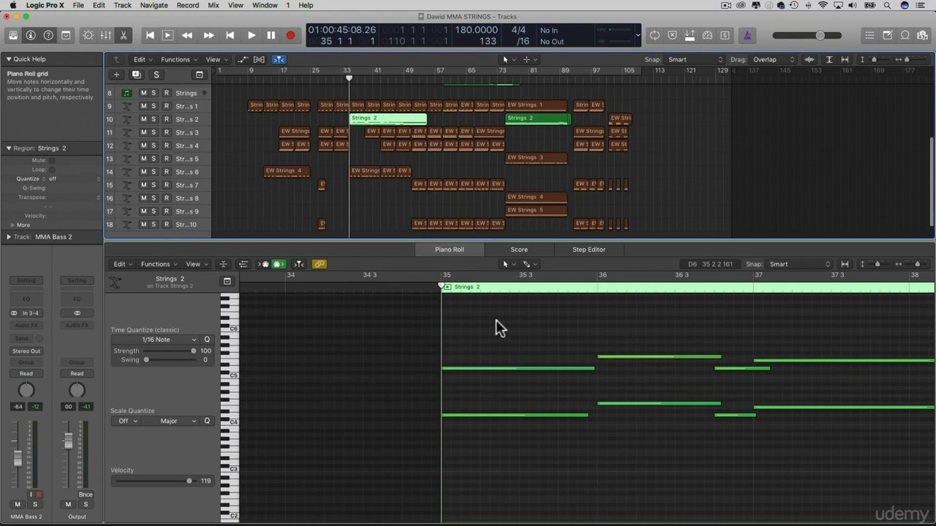
pyautogui.hscroll(3, 493, 319)
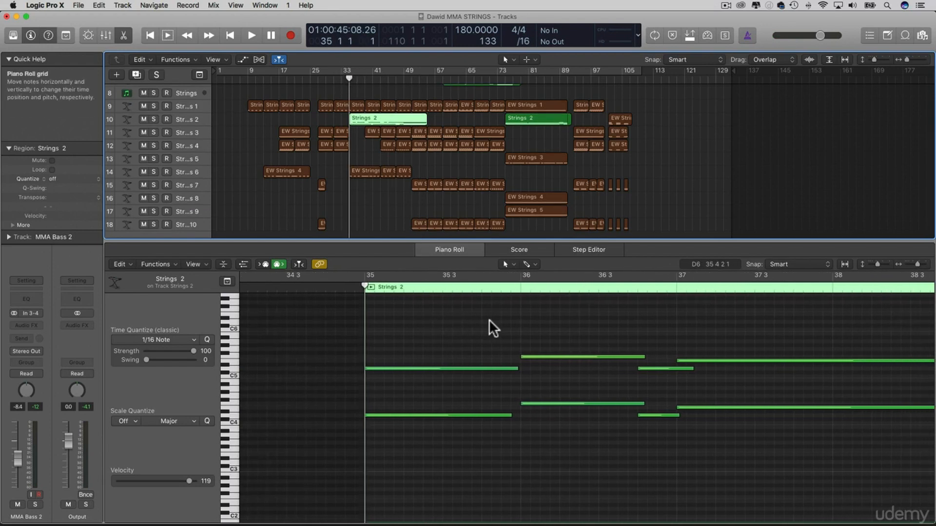
pyautogui.hscroll(2, 488, 319)
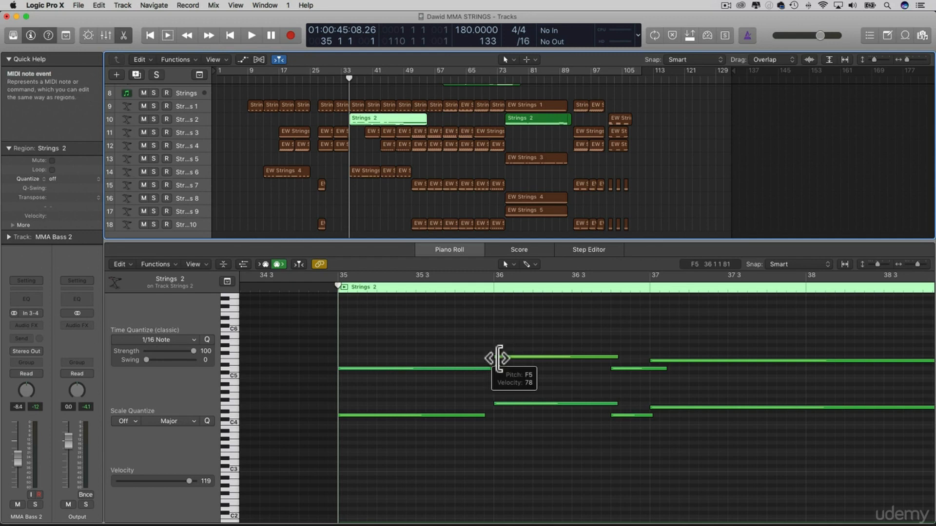
# Replay the arrangement from bar 35 and look over the string tracks' regions as they play through bar 59
pyautogui.press('space')
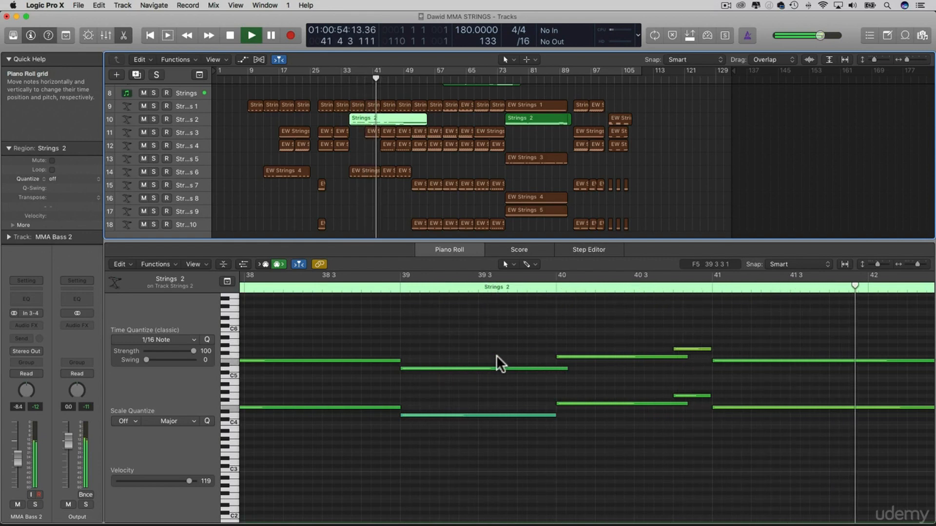
pyautogui.hscroll(5, 537, 368)
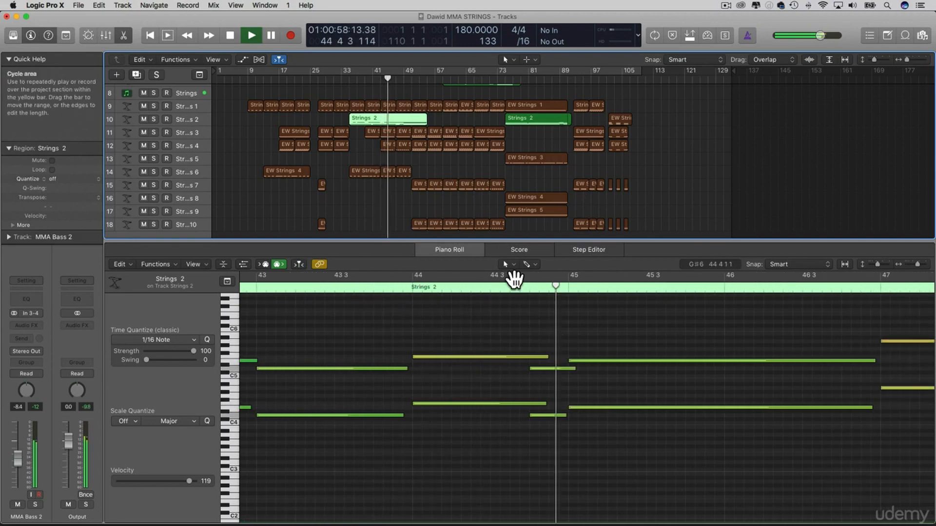
pyautogui.scroll(1, 495, 160)
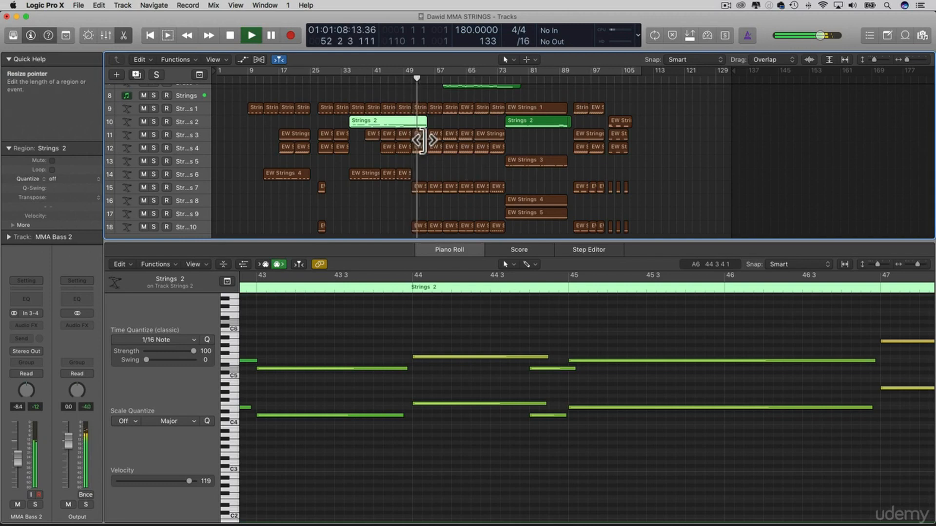
pyautogui.scroll(-2, 447, 156)
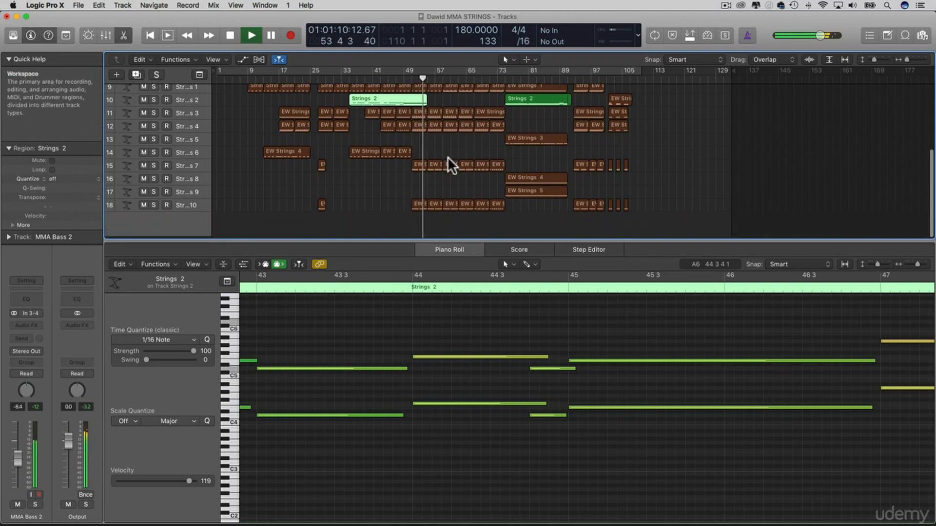
pyautogui.scroll(2, 447, 157)
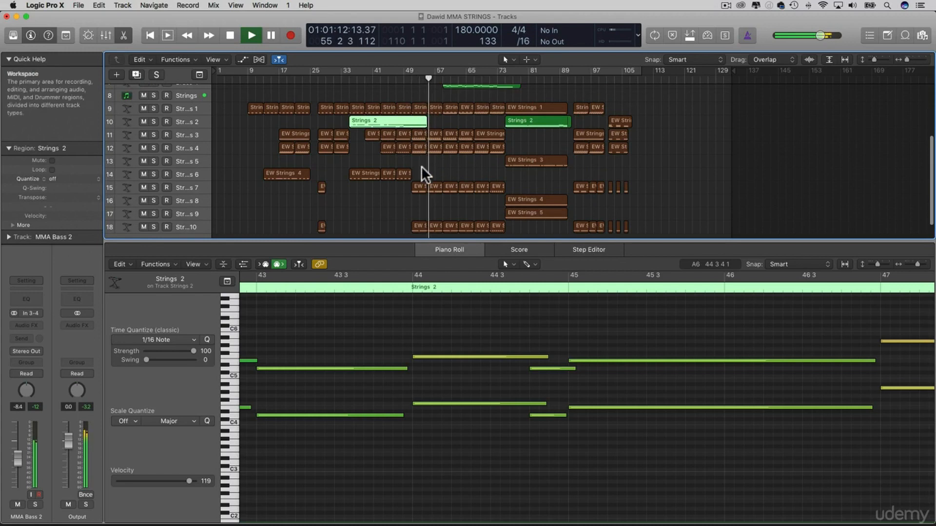
pyautogui.scroll(-2, 435, 153)
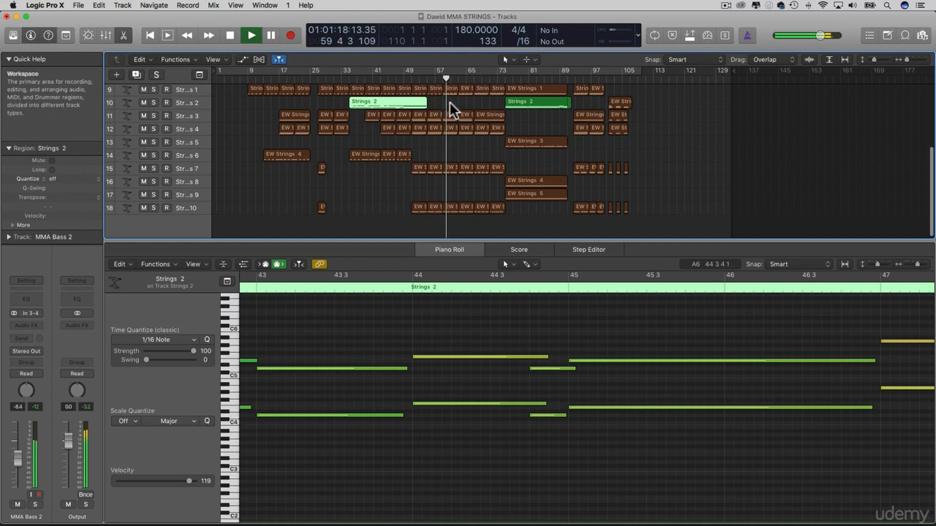
# Show the notes of the Strings 1 track regions starting at bars 59 and 63, and stop the playback
pyautogui.click(450, 88)
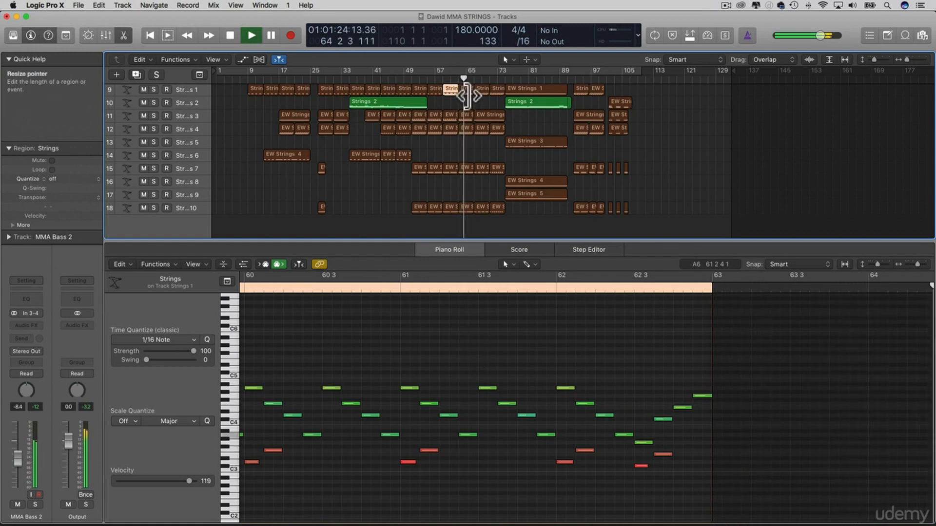
pyautogui.click(467, 90)
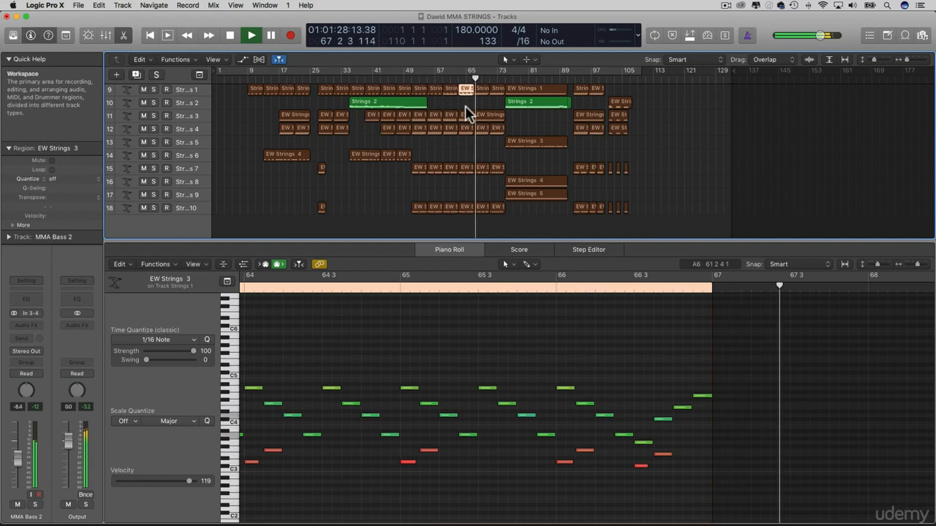
pyautogui.press('space')
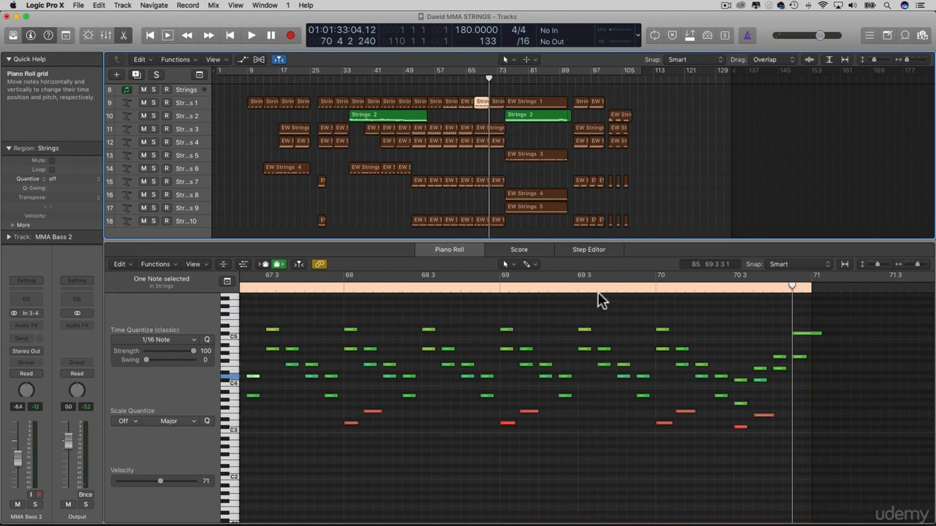
# Play the section from bar 74 and jump back to around bar 36 to compare the two passages
pyautogui.click(502, 82)
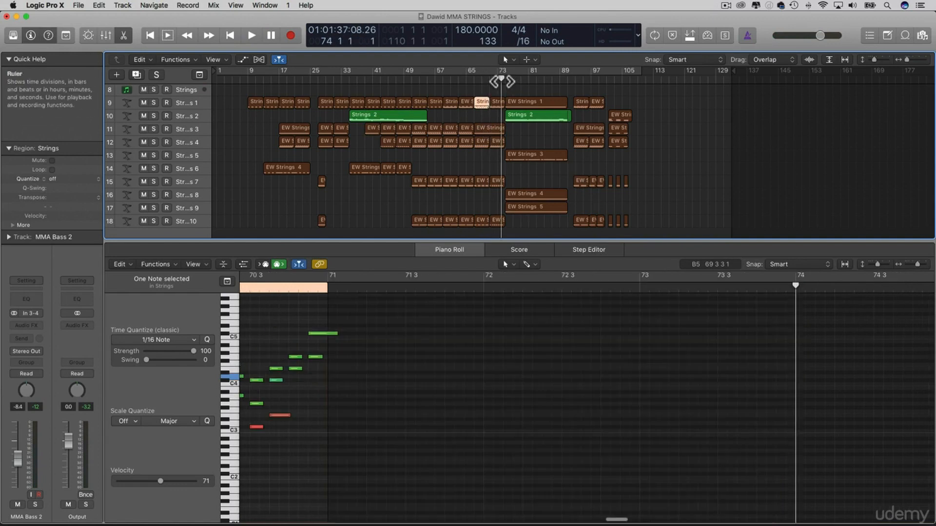
pyautogui.press('space')
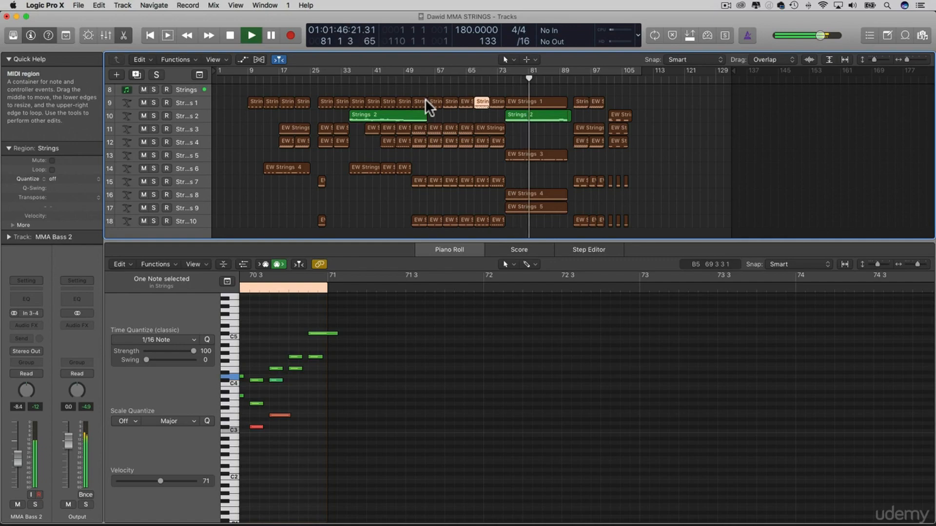
pyautogui.click(355, 80)
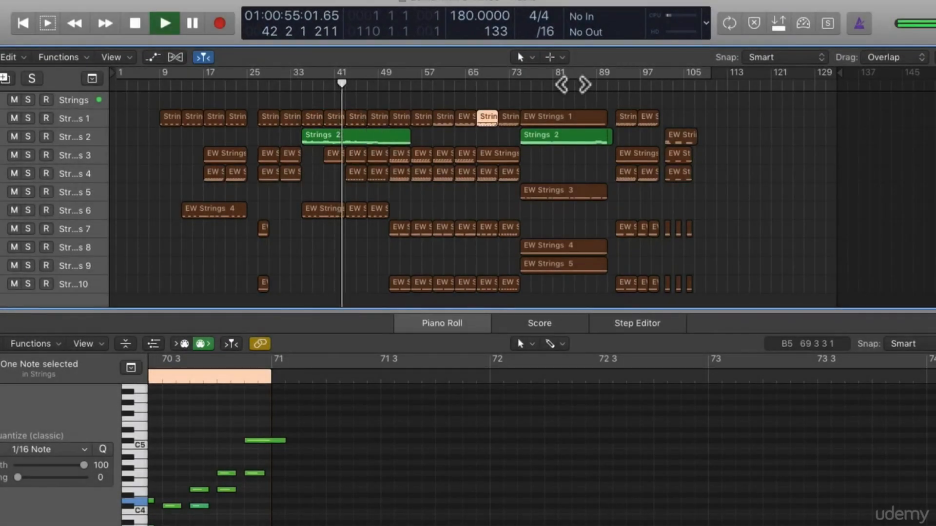
# Stop and restart the playback around bar 75, where the long EW Strings regions begin
pyautogui.press('space')
pyautogui.click(531, 87)
pyautogui.press('space')
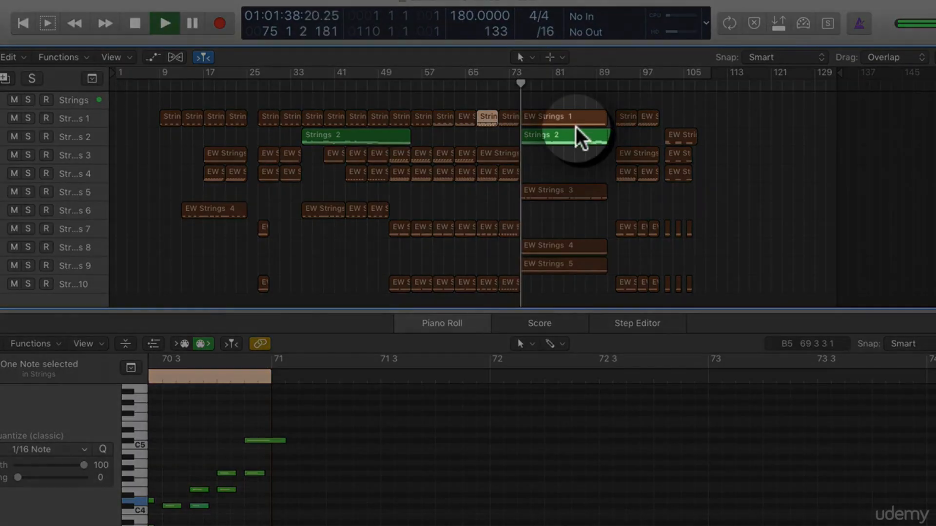
# Inspect the notes of the bar 75 regions EW Strings 2, 1, 3, 4 and 5 in turn during playback
pyautogui.click(563, 132)
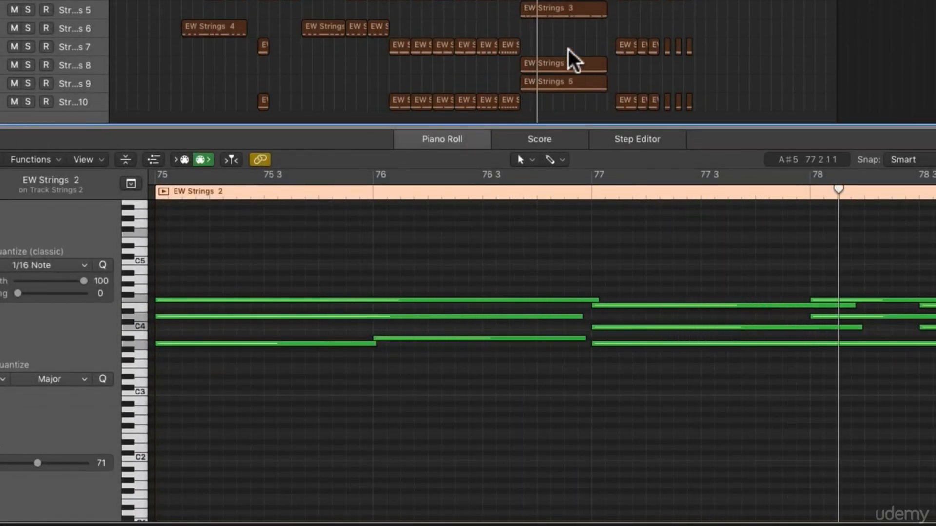
pyautogui.click(563, 1)
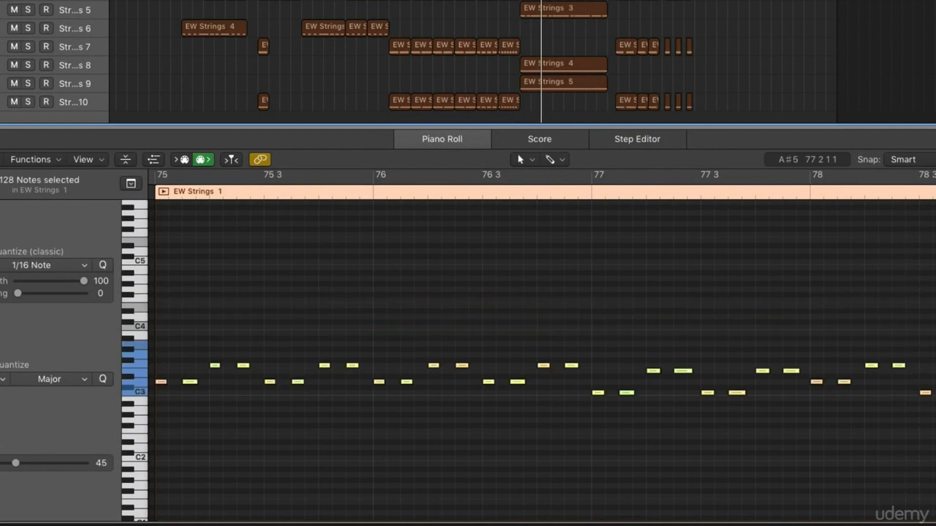
pyautogui.click(564, 15)
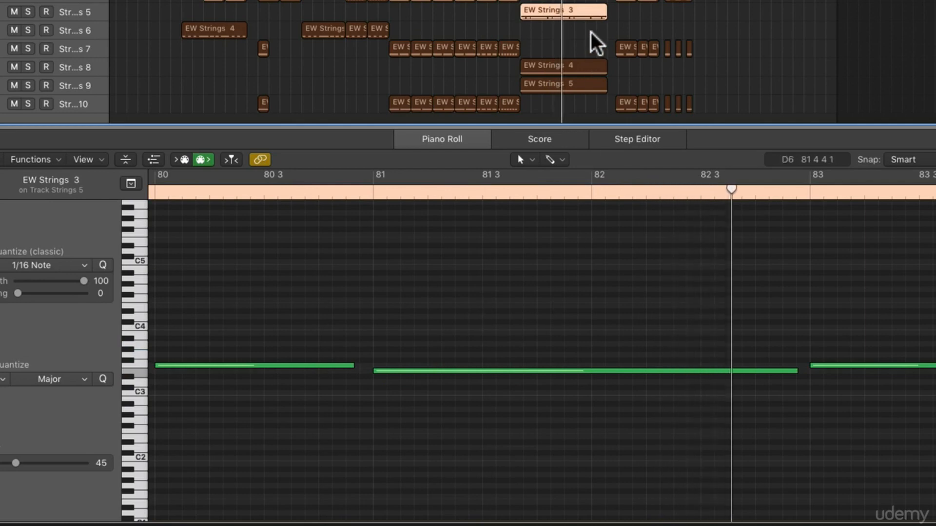
pyautogui.click(550, 76)
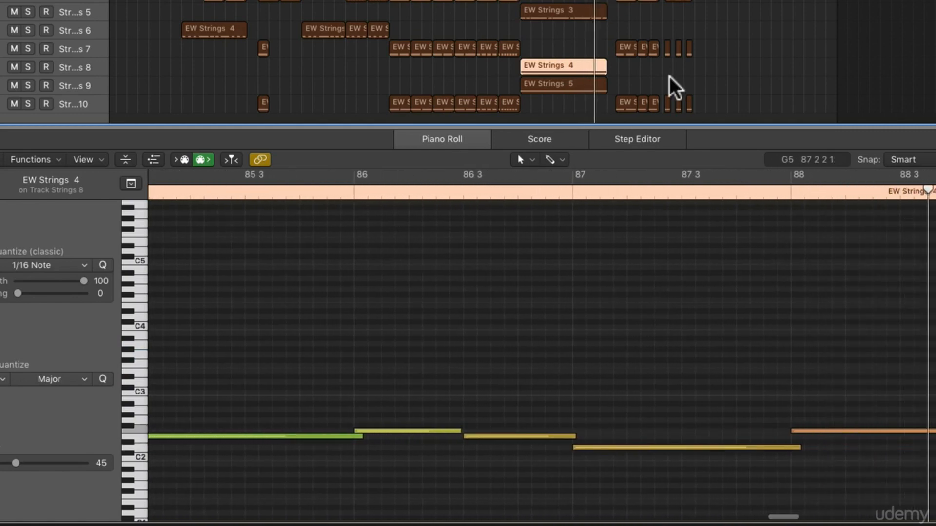
pyautogui.click(580, 87)
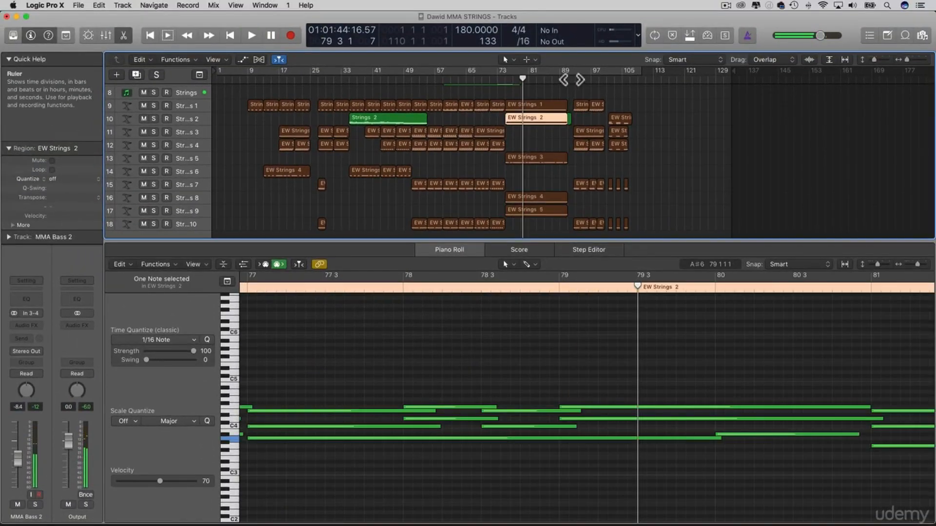
# Play the closing strings section from bar 92
pyautogui.click(572, 79)
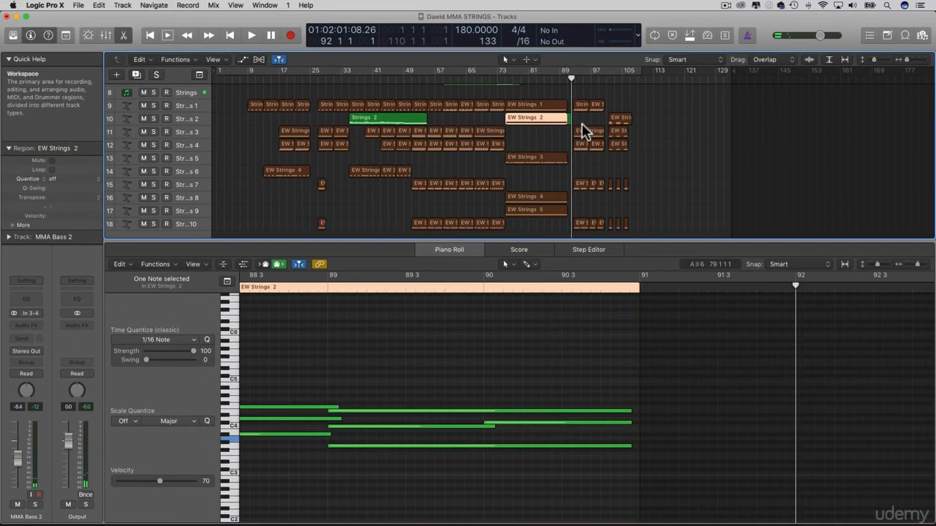
pyautogui.press('space')
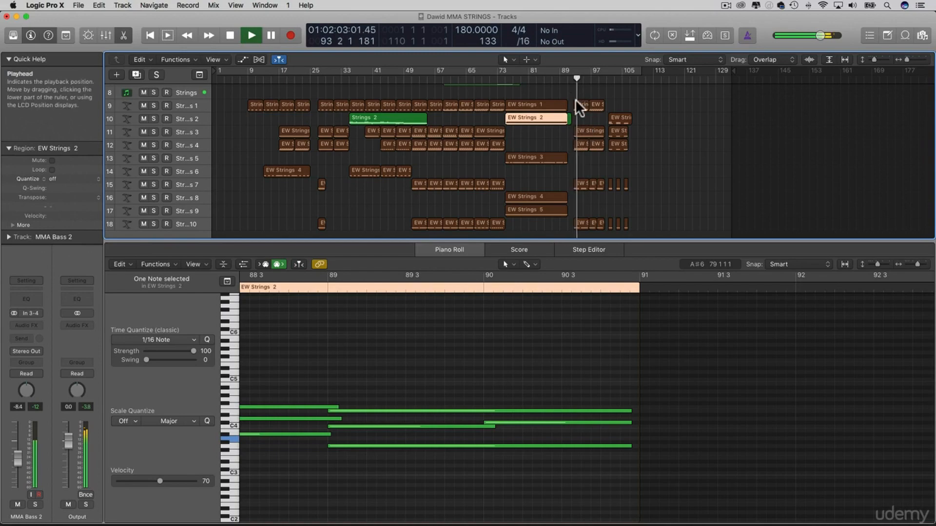
# Select the Strings region at bar 93 and play the closing section while viewing the brass and string tracks
pyautogui.click(578, 102)
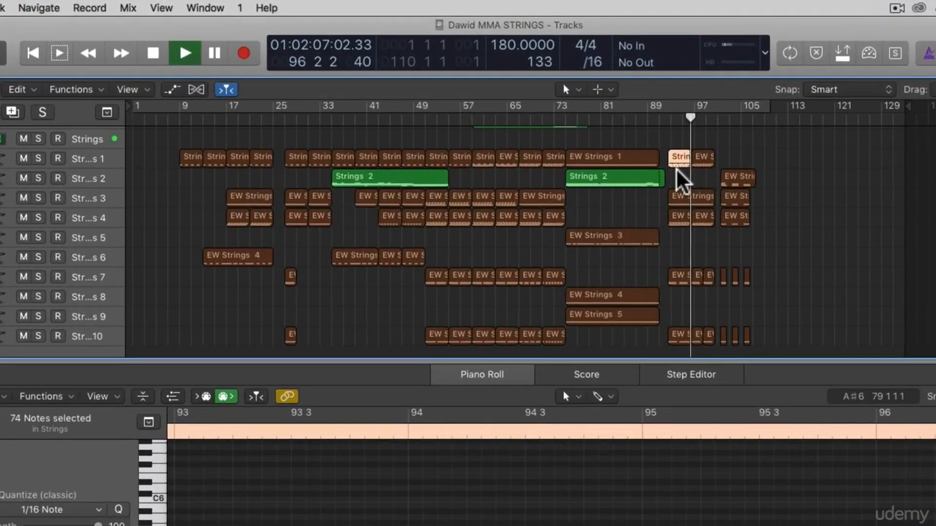
pyautogui.press('space')
pyautogui.click(195, 156)
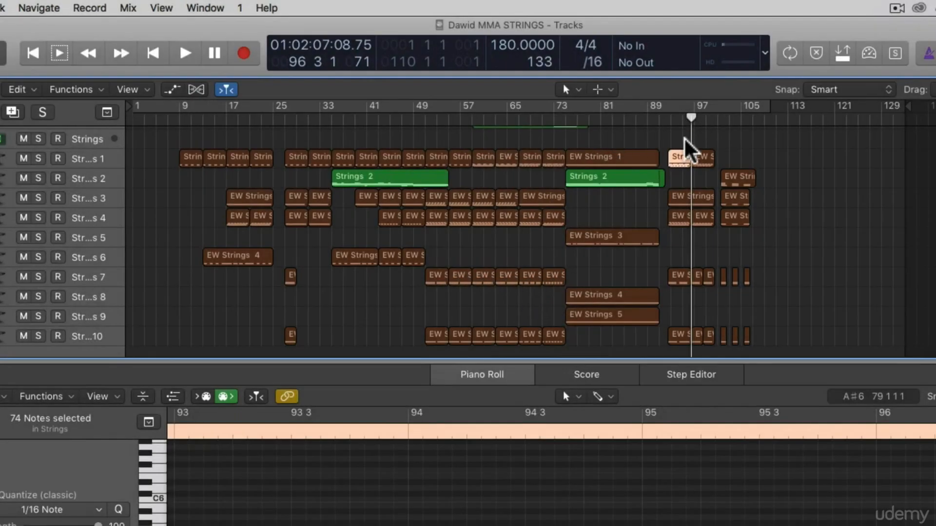
pyautogui.press('space')
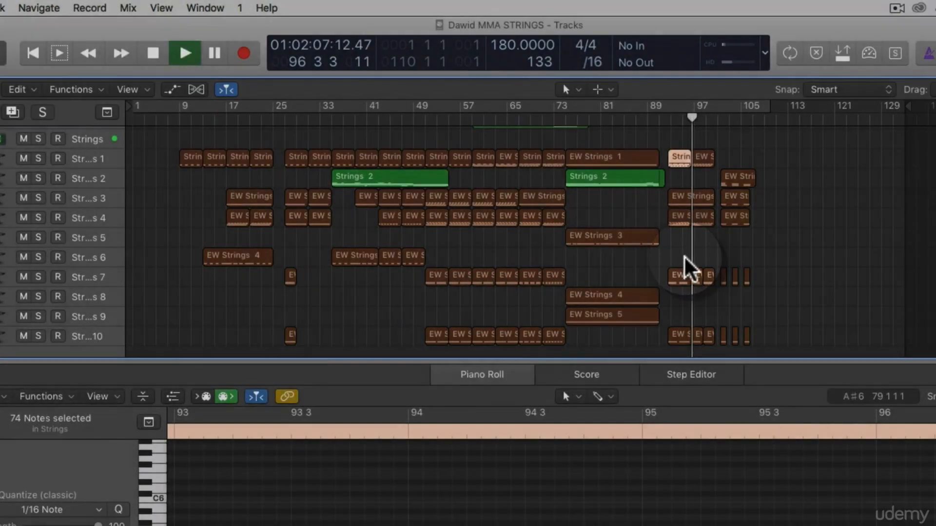
pyautogui.scroll(3, 721, 249)
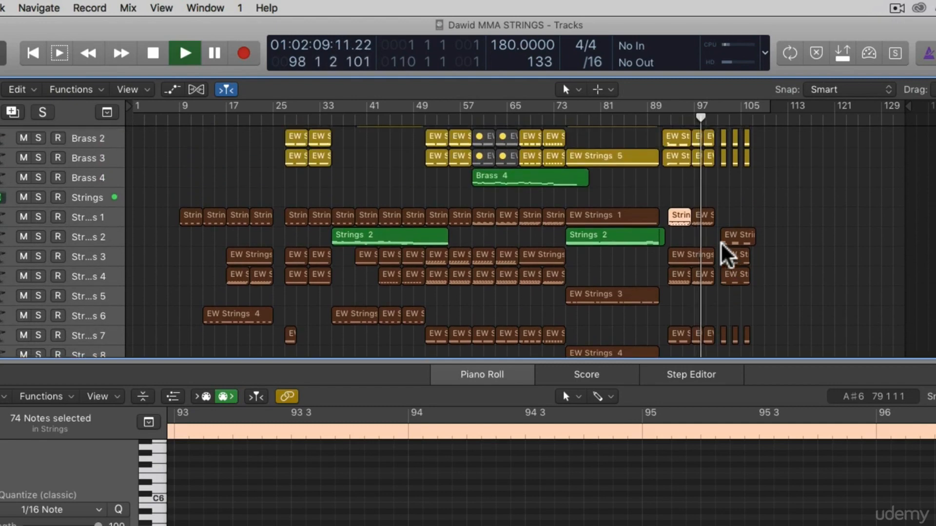
pyautogui.scroll(1, 727, 254)
pyautogui.scroll(1, 748, 245)
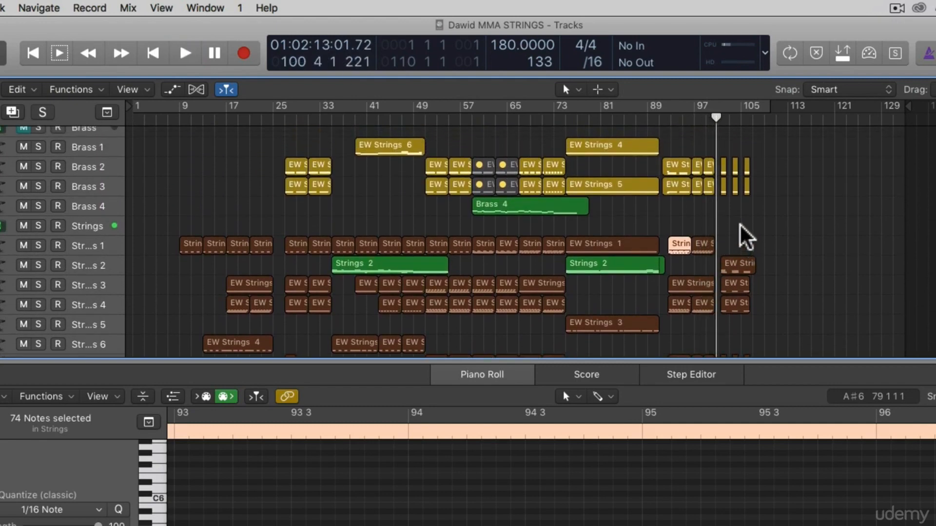
pyautogui.scroll(-3, 749, 174)
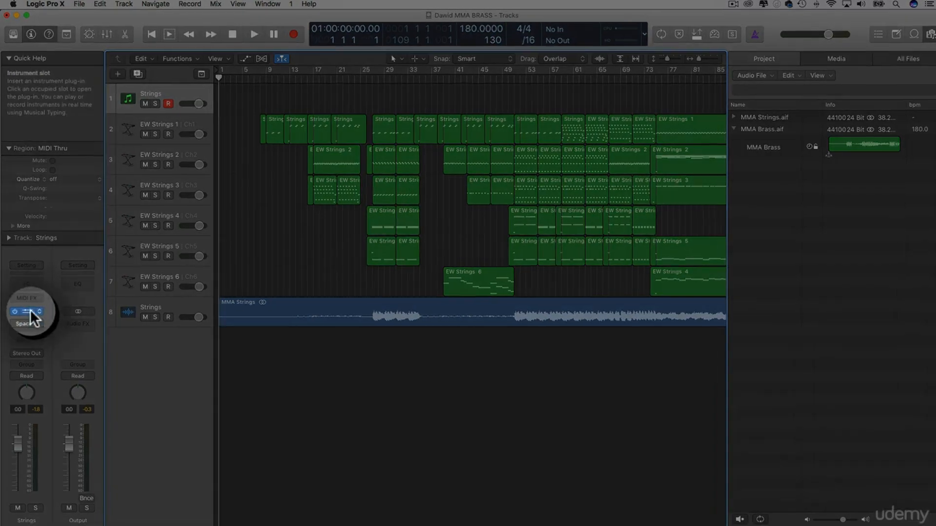
# Open the Play instrument on the Strings track to view its loaded patch, and close it
pyautogui.click(29, 311)
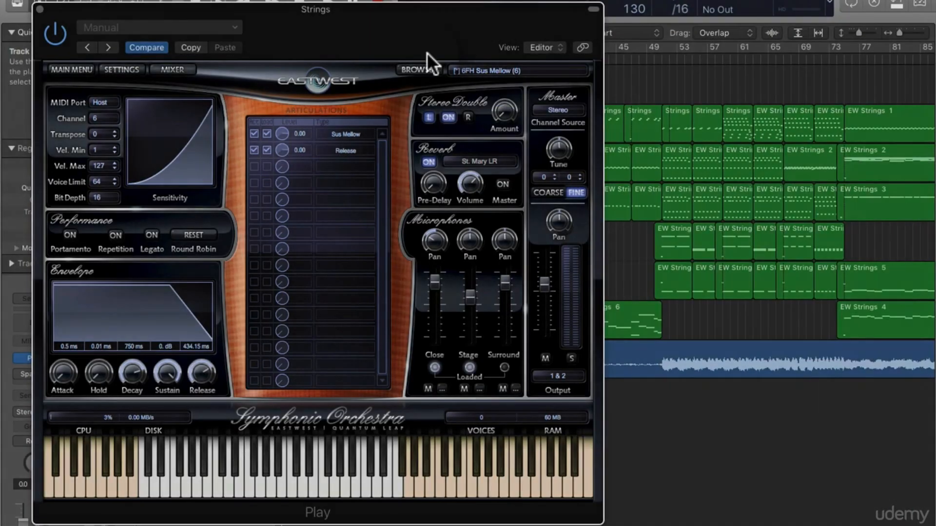
pyautogui.click(40, 10)
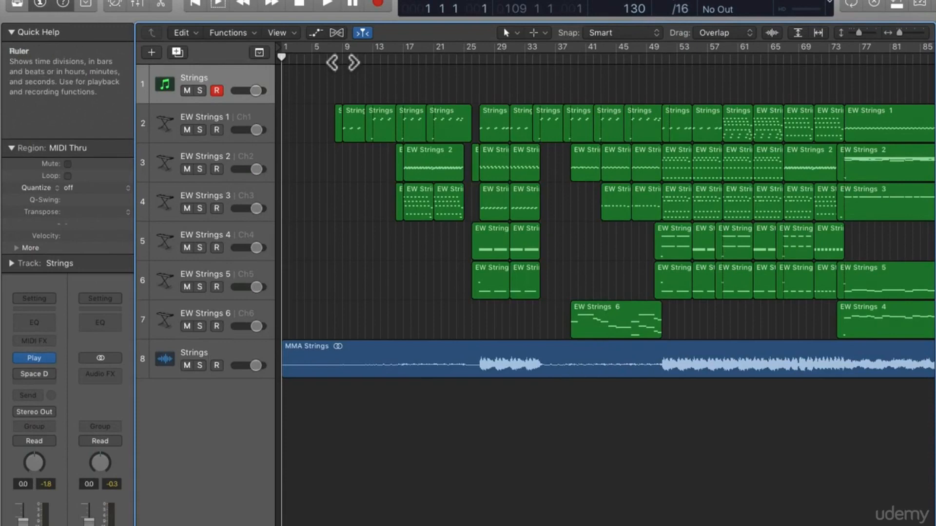
# Play the arrangement from around bar 9 and mute the Strings audio track during playback
pyautogui.click(343, 61)
pyautogui.press('space')
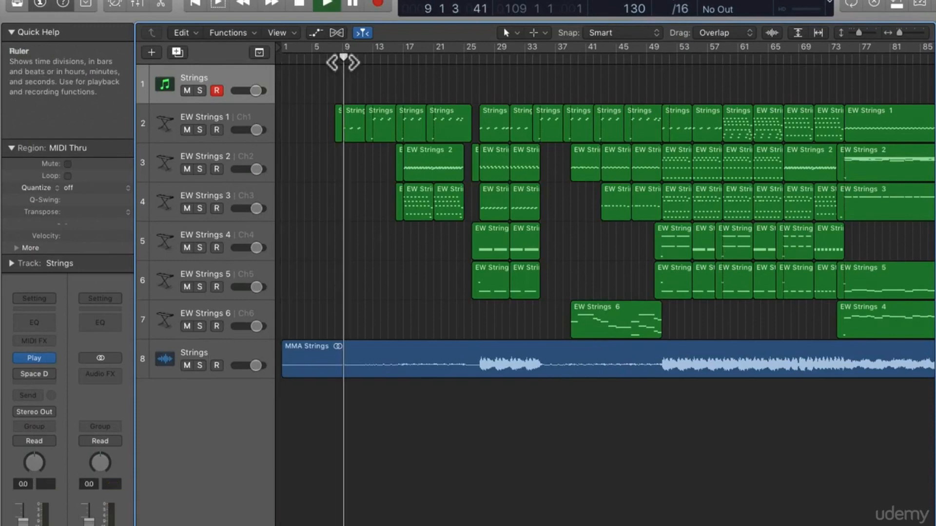
pyautogui.click(186, 366)
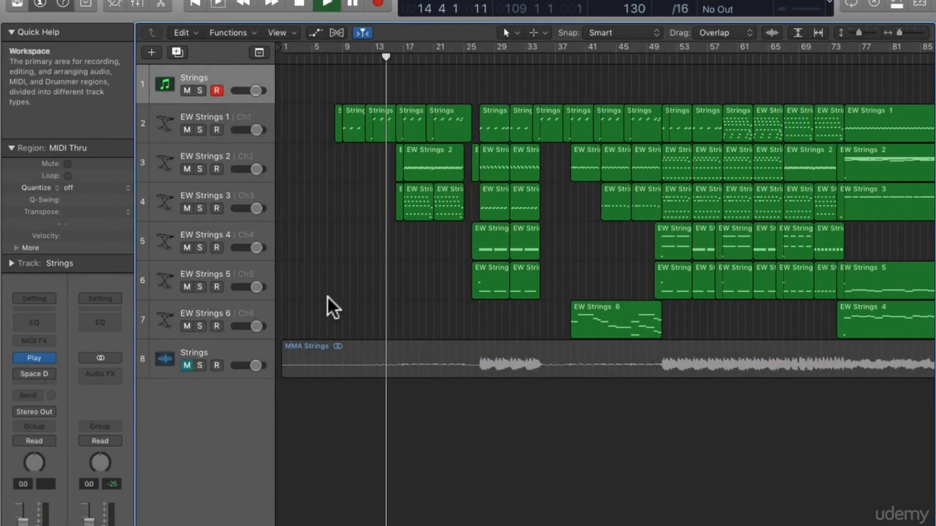
pyautogui.press('space')
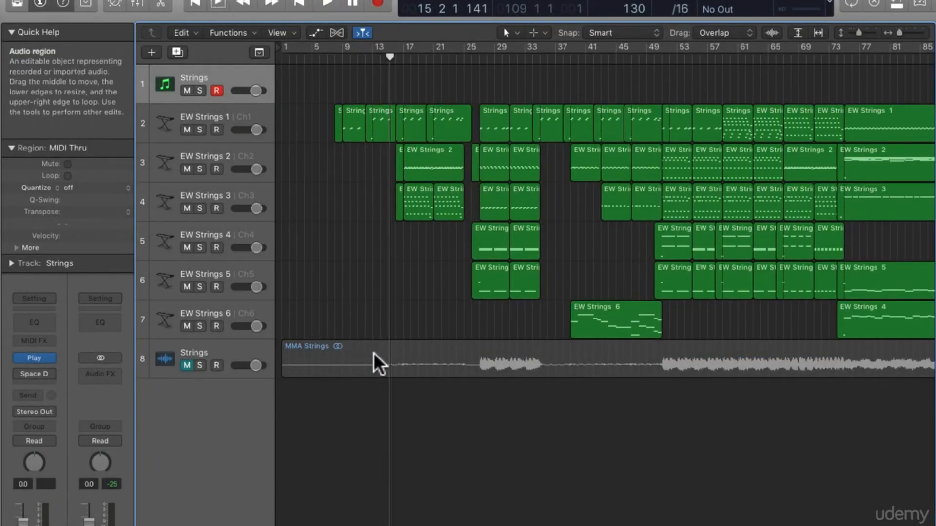
# Solo the Strings audio track and listen to it from bar 15, skipping ahead to around bar 28
pyautogui.click(199, 364)
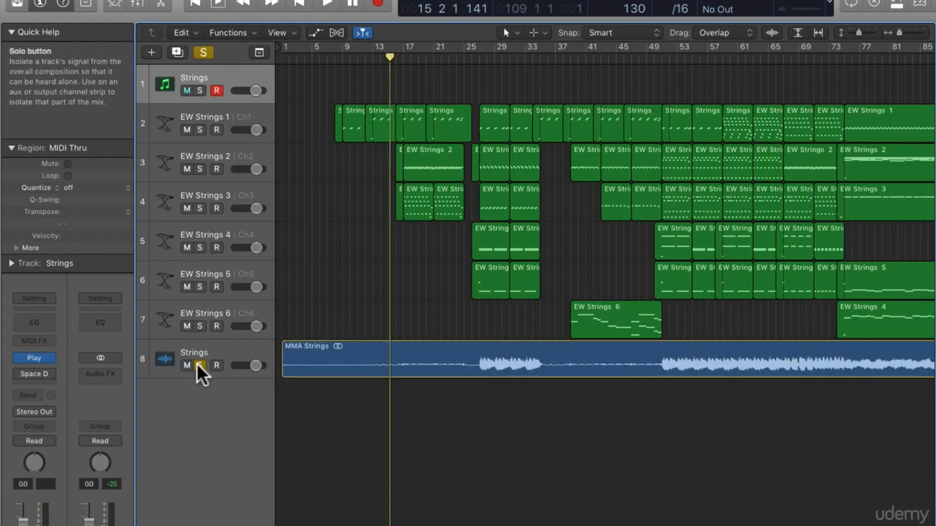
pyautogui.press('space')
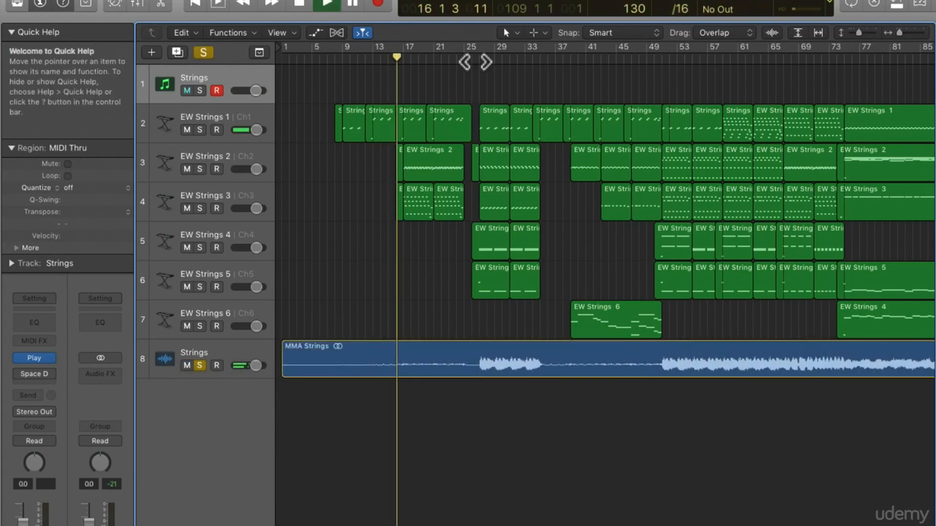
pyautogui.click(489, 61)
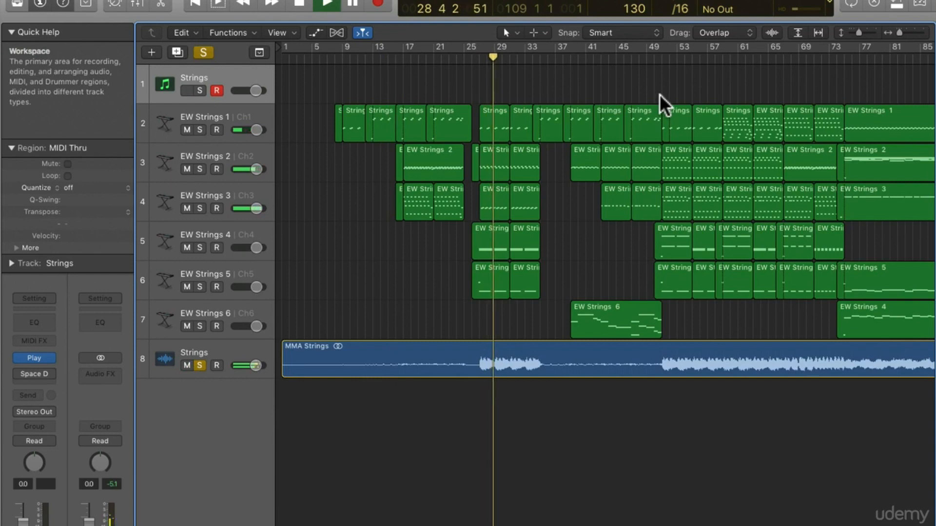
pyautogui.press('space')
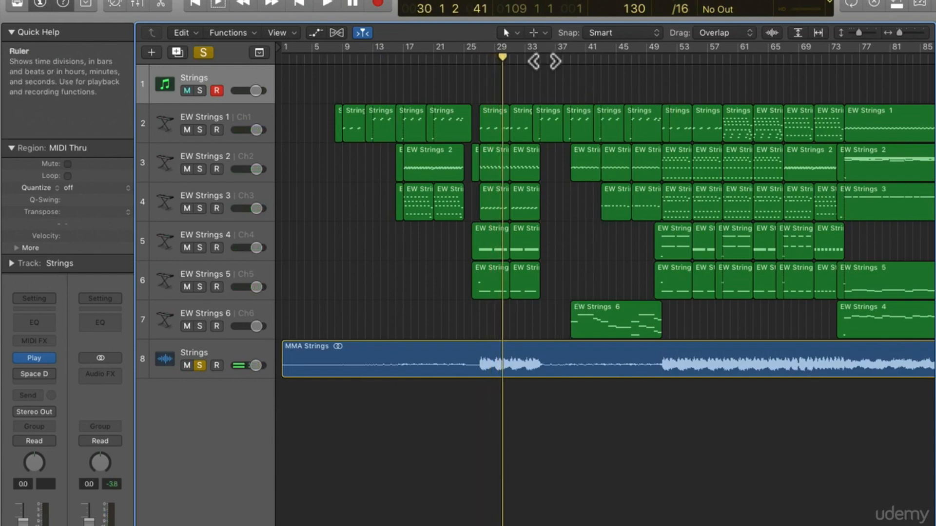
# Play the soloed Strings audio from bar 35, rewind to the same bar and replay the passage
pyautogui.click(548, 61)
pyautogui.click(539, 62)
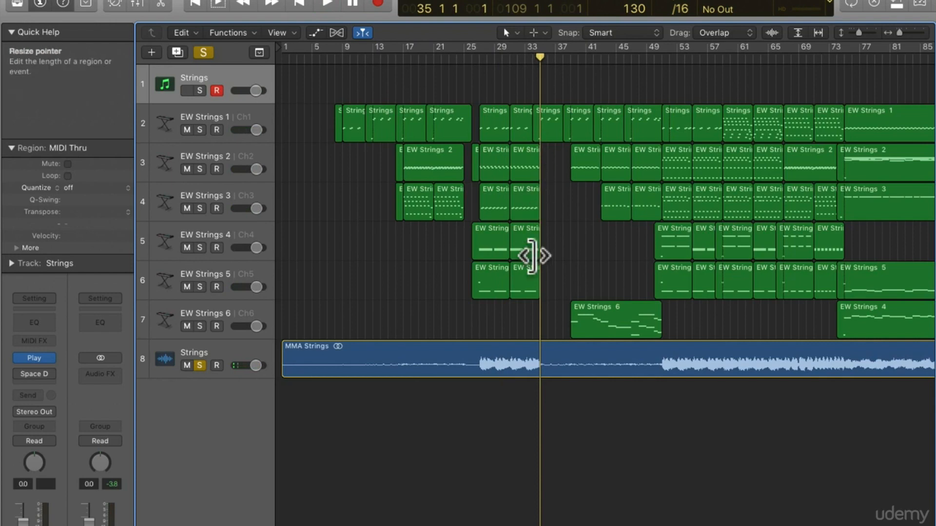
pyautogui.press('space')
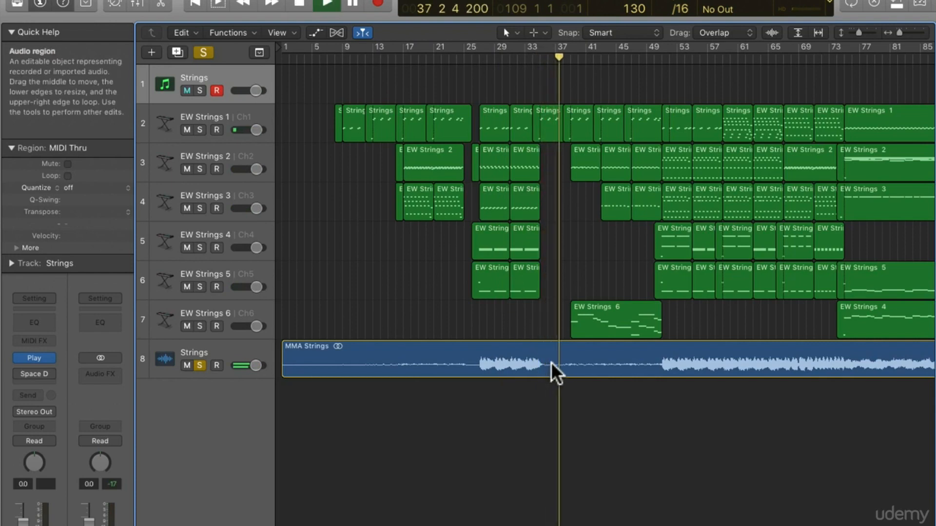
pyautogui.press('space')
pyautogui.press(',')
pyautogui.press(',')
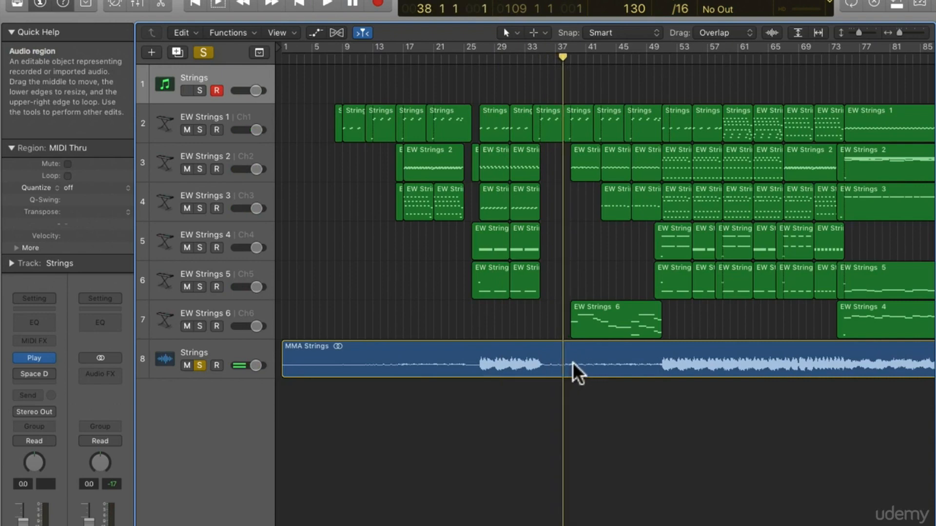
pyautogui.press(',')
pyautogui.press(',')
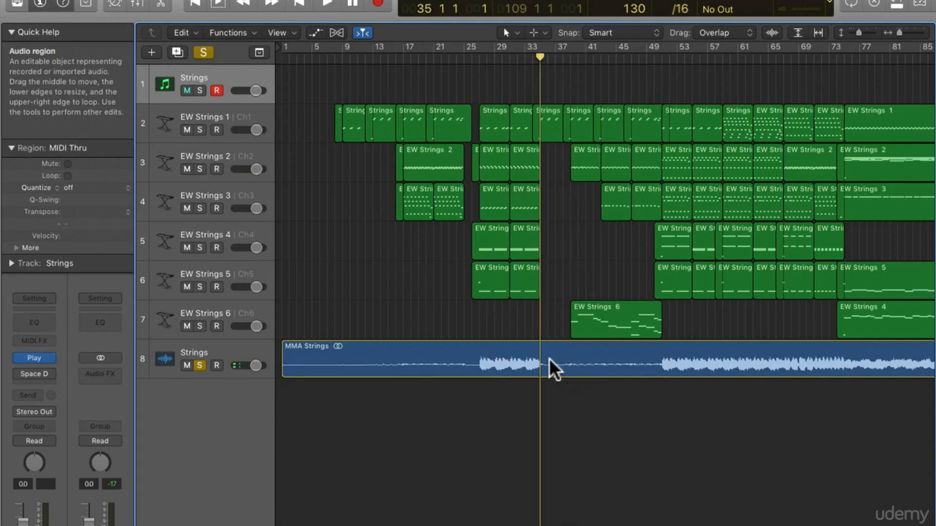
pyautogui.press('space')
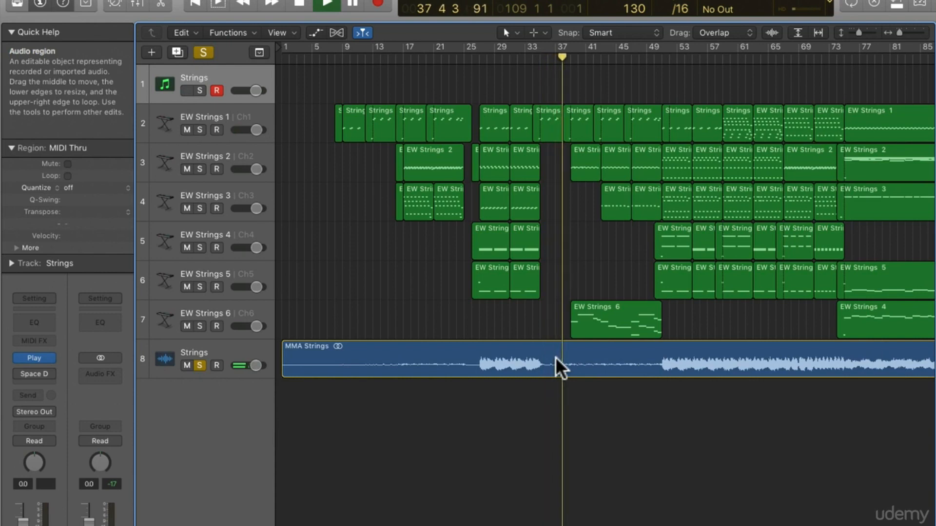
pyautogui.press('space')
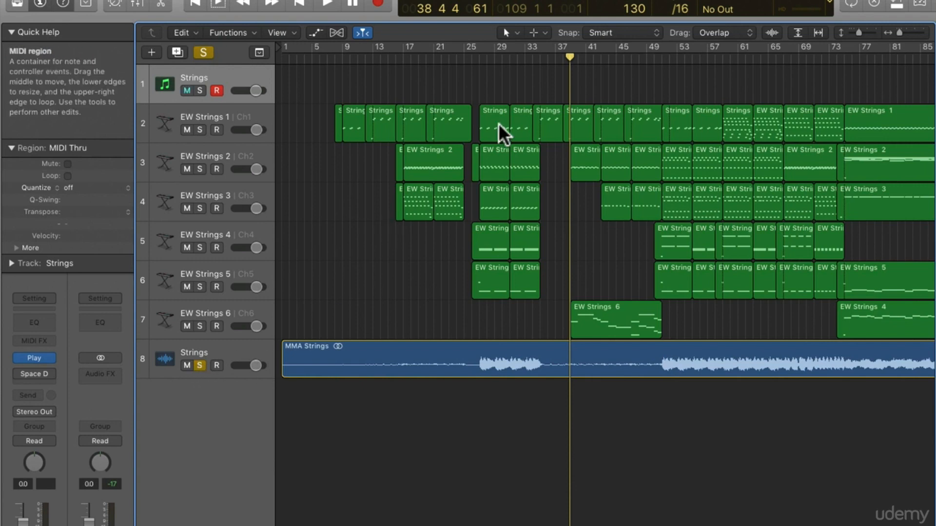
# Move the playhead to bar 27 and play the soloed Strings audio from there
pyautogui.click(484, 59)
pyautogui.click(480, 58)
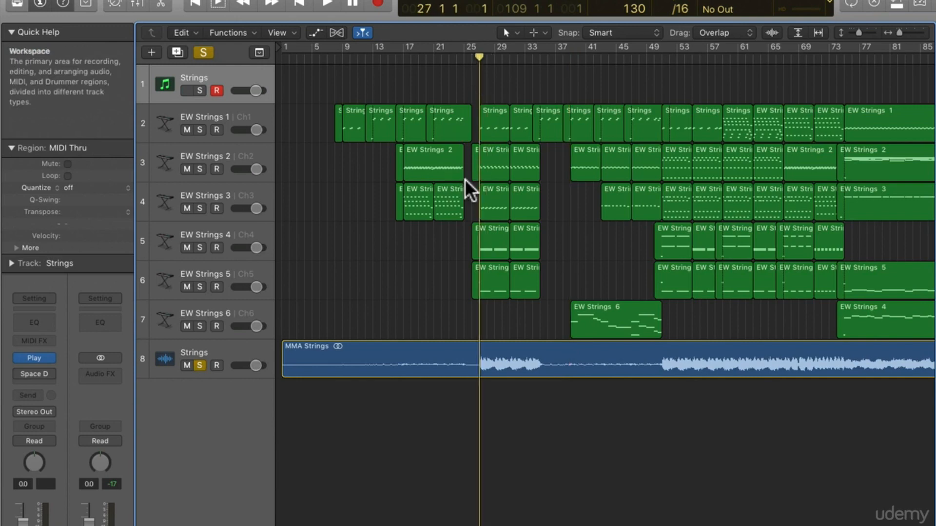
pyautogui.press('space')
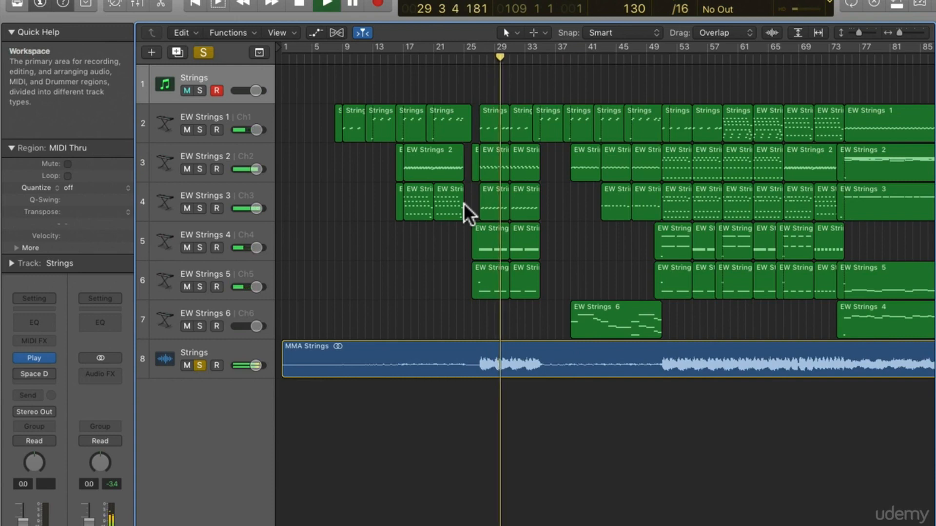
# Turn off solo on the Strings audio track and replay the MIDI string parts from bar 27
pyautogui.press('space')
pyautogui.press(',')
pyautogui.click(201, 365)
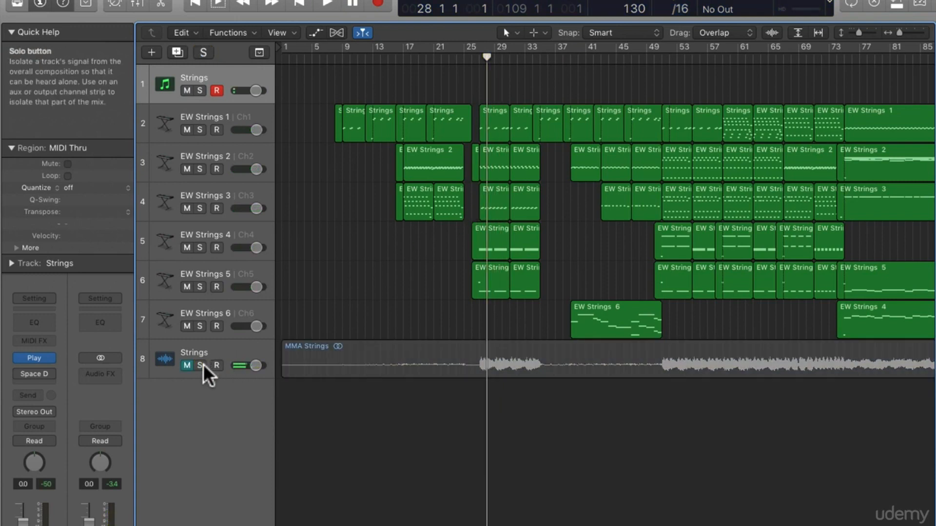
pyautogui.press(',')
pyautogui.press('space')
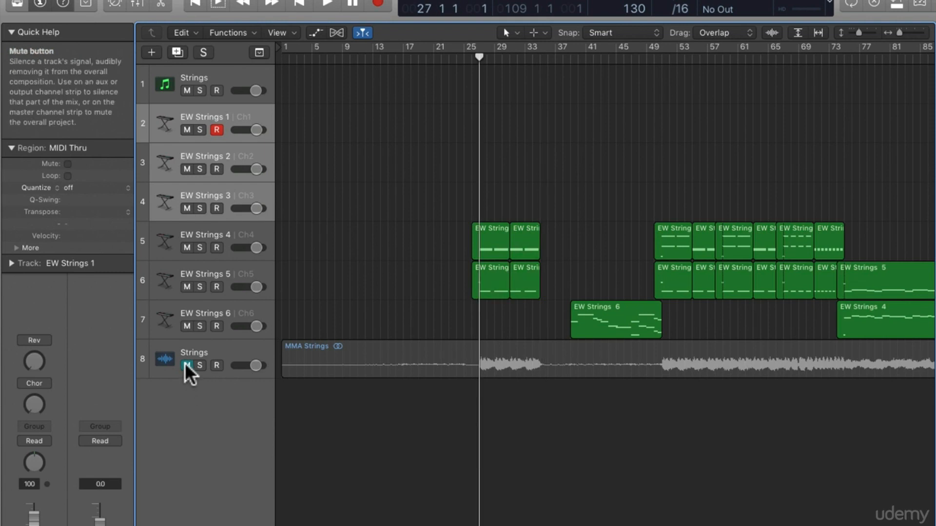
# Unmute the Strings audio track and play it together with the remaining EW Strings regions from bar 27
pyautogui.click(187, 366)
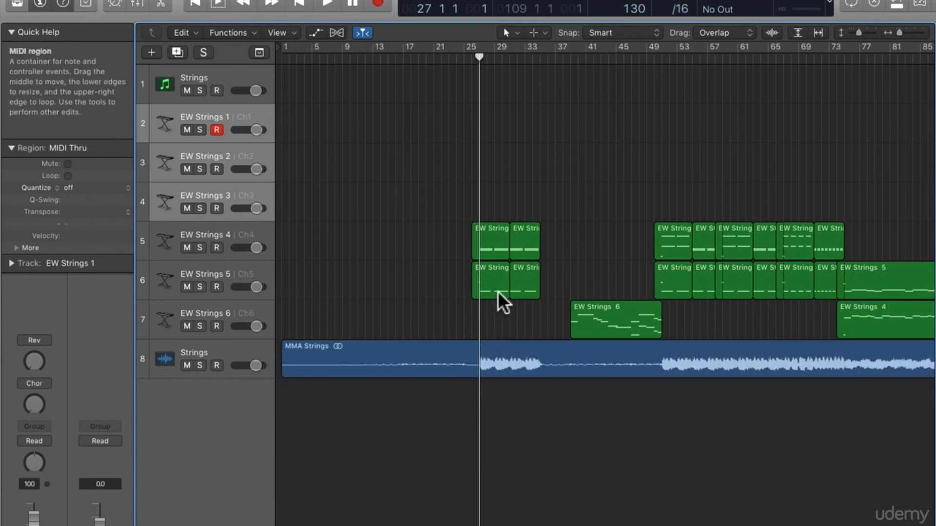
pyautogui.press('space')
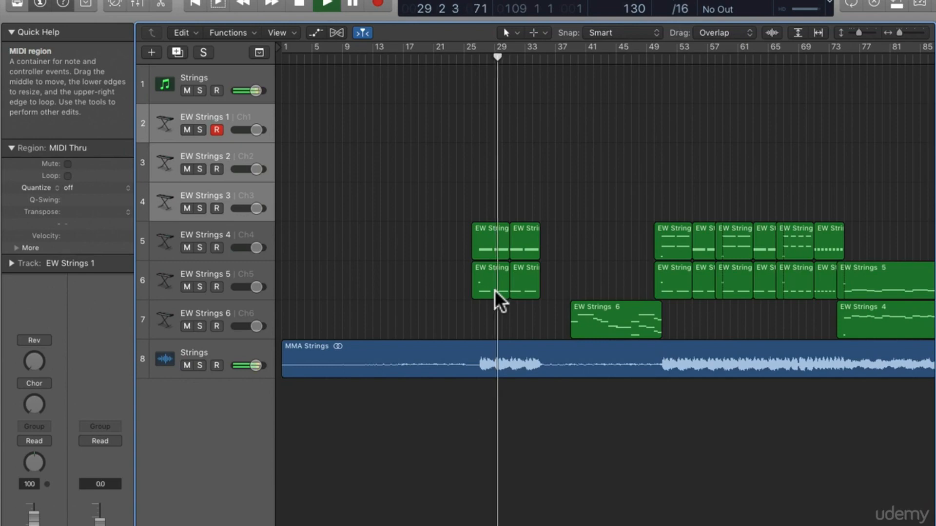
pyautogui.press('space')
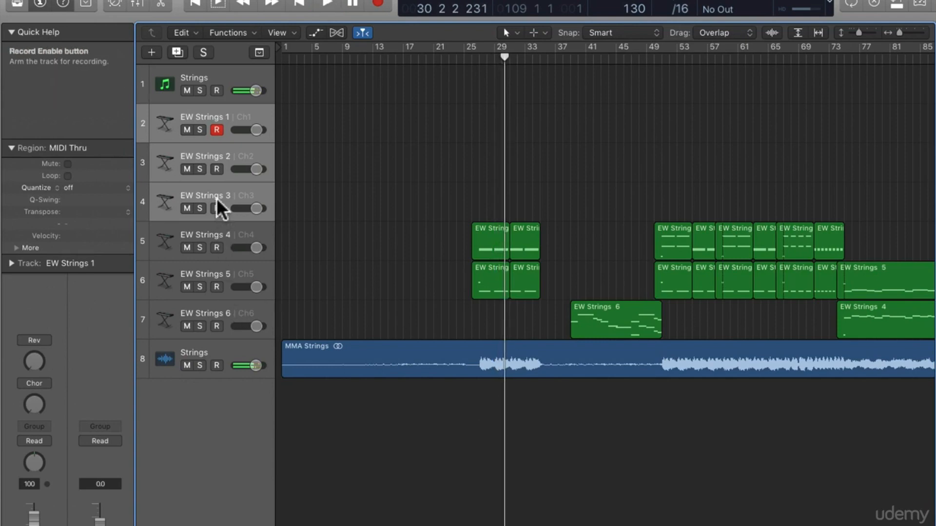
# Mute the Strings audio track and play the remaining EW Strings regions from around bar 50
pyautogui.click(187, 365)
pyautogui.hscroll(5, 607, 266)
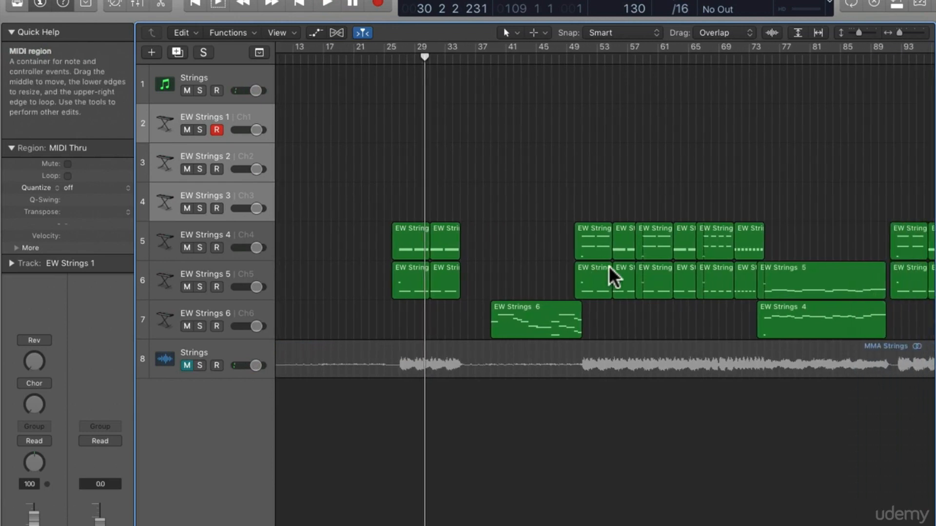
pyautogui.click(554, 59)
pyautogui.press('space')
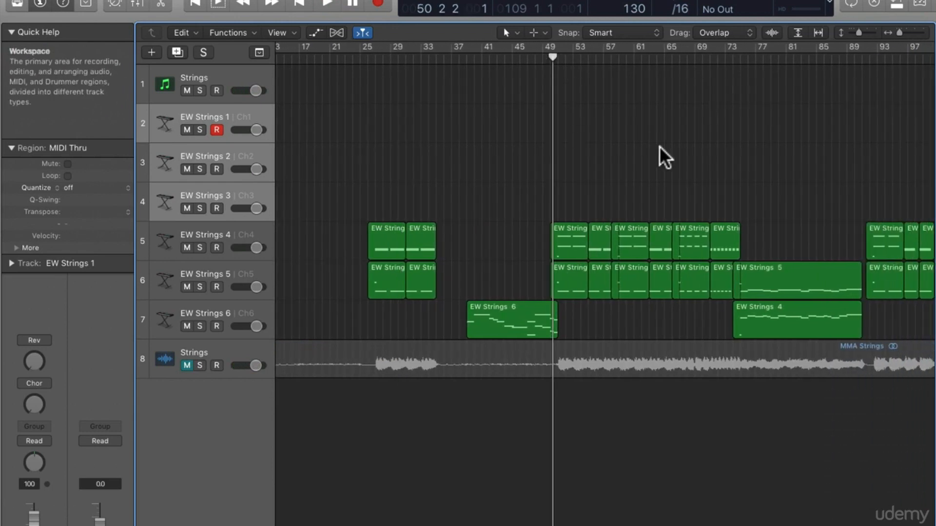
pyautogui.hscroll(2, 662, 148)
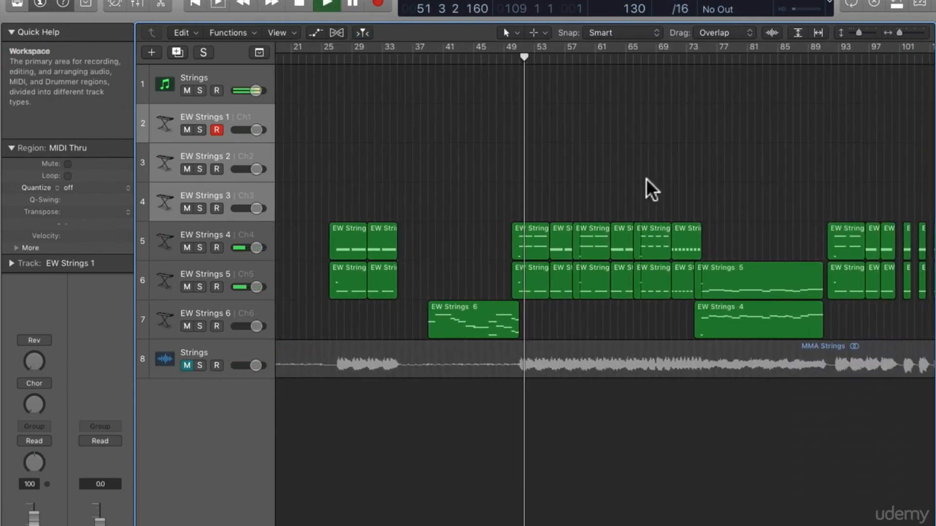
pyautogui.press('space')
pyautogui.hscroll(3, 749, 166)
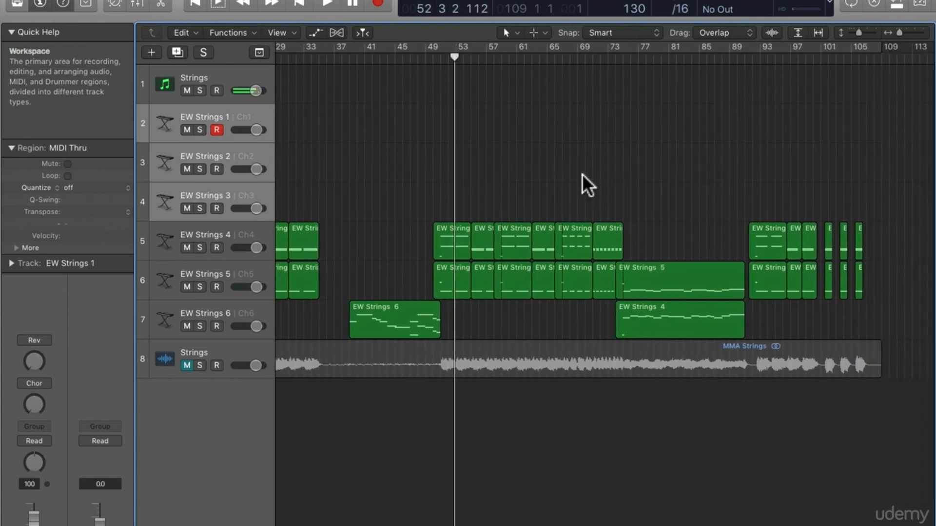
# Play the start of the EW Strings 6 region from around bar 39
pyautogui.hscroll(-2, 582, 174)
pyautogui.hscroll(-2, 568, 178)
pyautogui.hscroll(-4, 447, 321)
pyautogui.click(501, 58)
pyautogui.press('space')
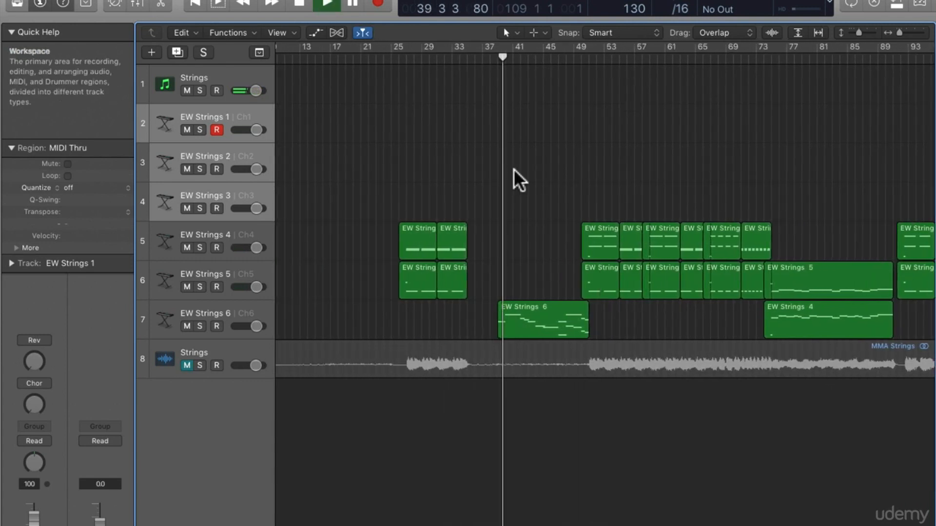
pyautogui.press('space')
# Rewind the playhead bar by bar to bar 35
pyautogui.press(',')
pyautogui.press(',')
pyautogui.press(',')
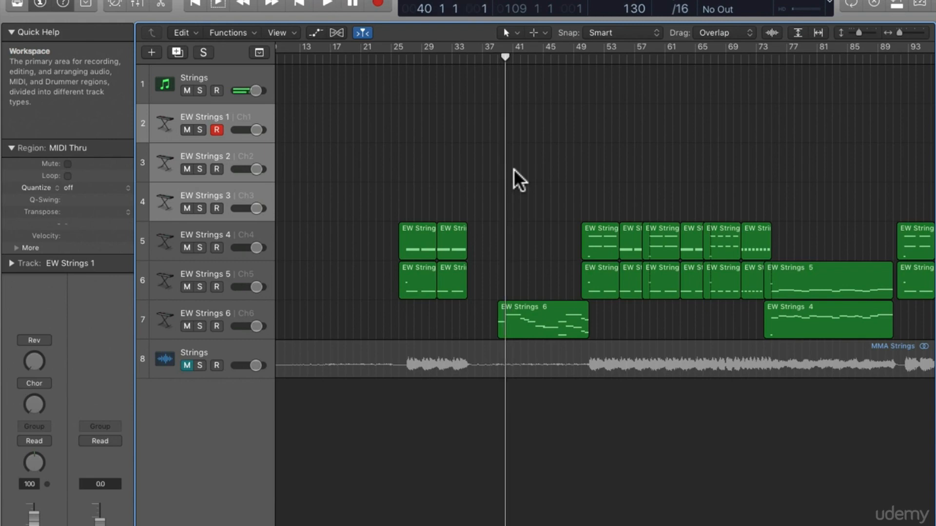
pyautogui.press(',')
pyautogui.press(',')
pyautogui.press(',')
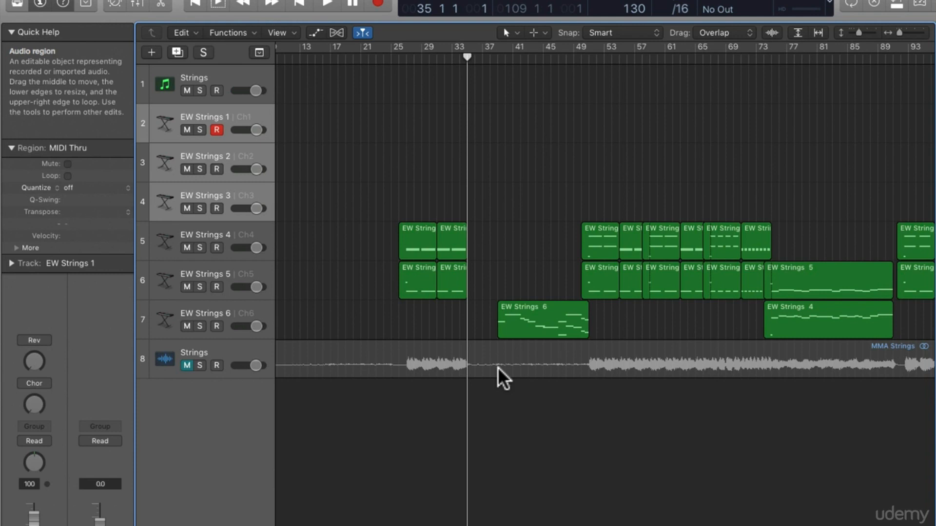
# Unmute the Strings audio track and play it together with the EW Strings regions from bar 34
pyautogui.click(187, 366)
pyautogui.press(',')
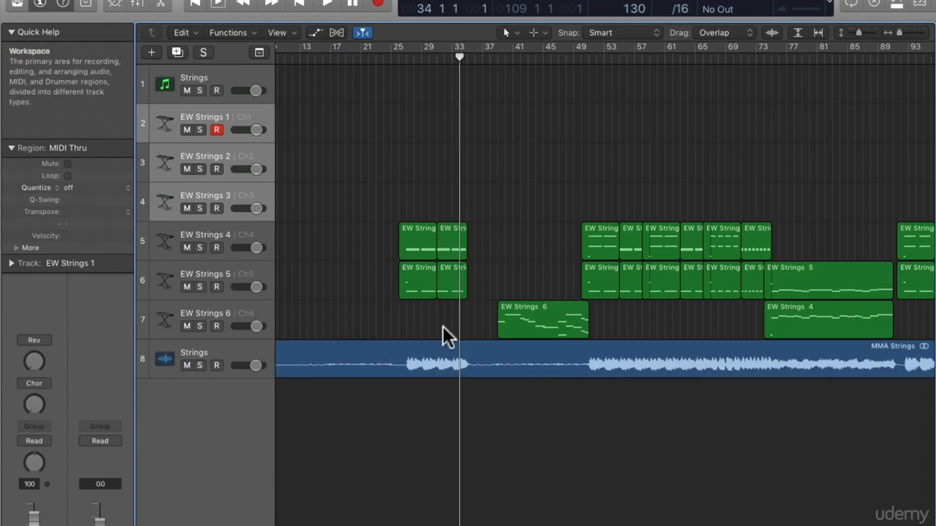
pyautogui.press('space')
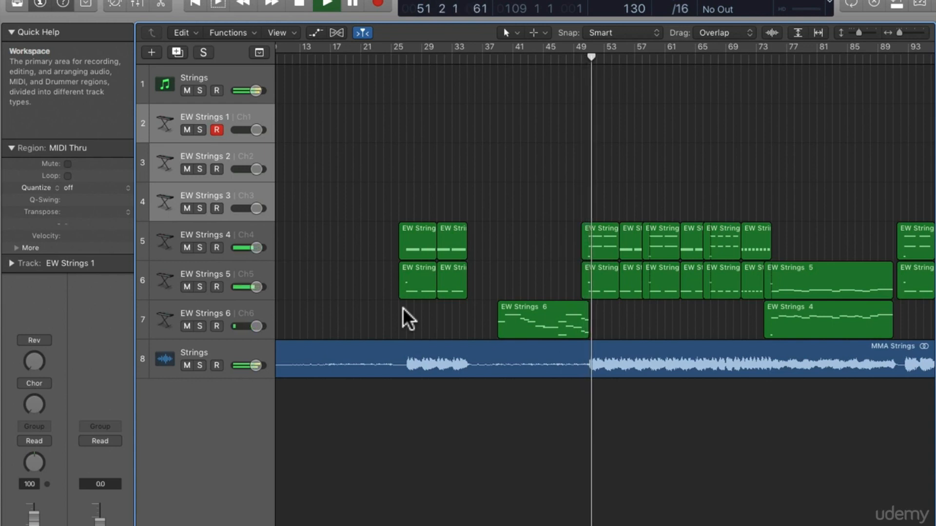
pyautogui.press('space')
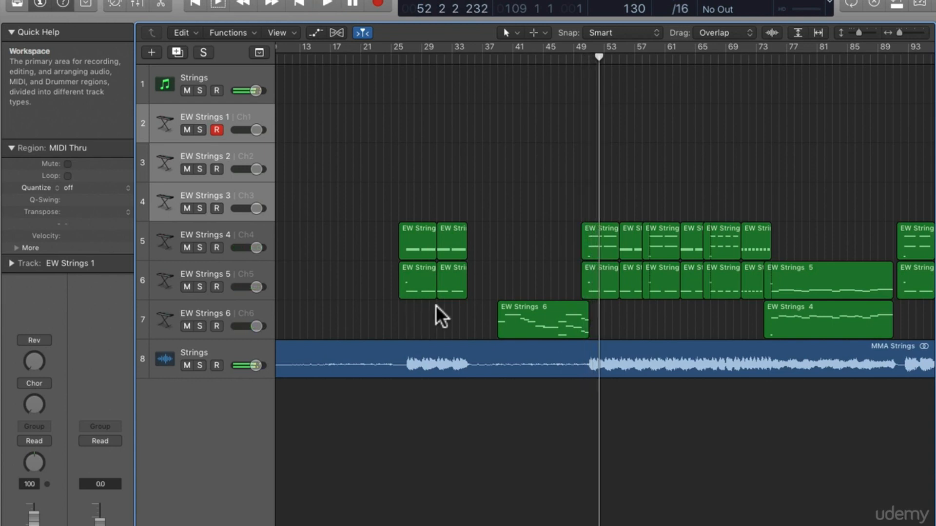
# Rewind the playhead to bar 39, at the start of the EW Strings 6 region
pyautogui.press(',')
pyautogui.press(',')
pyautogui.press(',')
pyautogui.press(',')
pyautogui.press(',')
pyautogui.press(',')
pyautogui.press(',')
pyautogui.press(',')
pyautogui.press(',')
pyautogui.press(',')
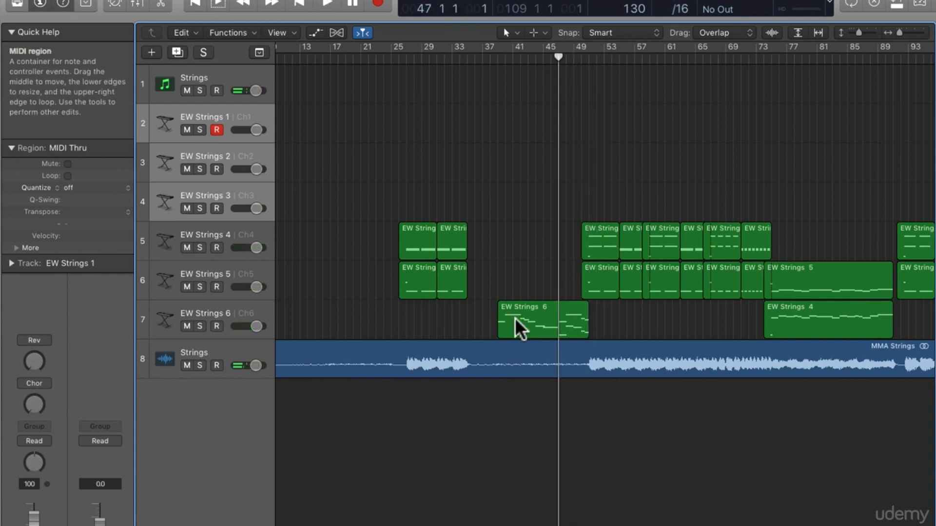
pyautogui.press(',')
pyautogui.press(',')
pyautogui.press(',')
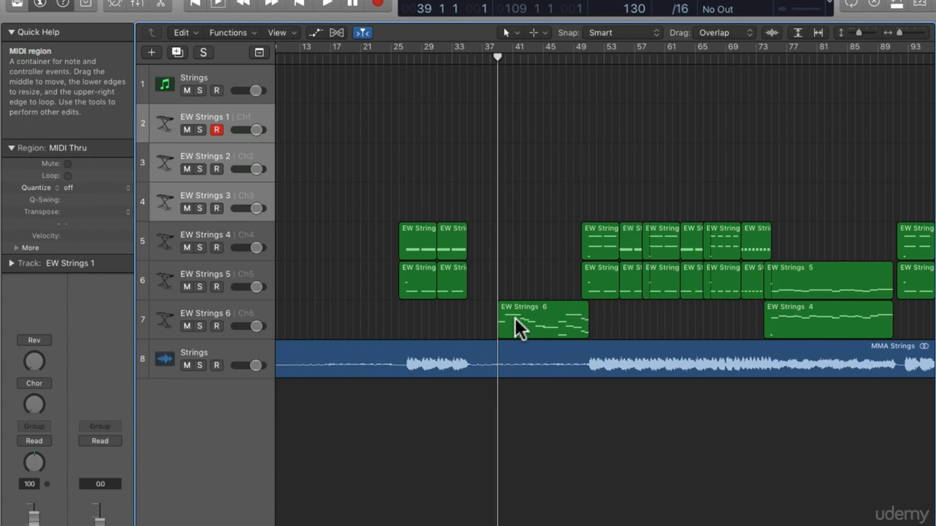
# Play the long EW Strings 4 and 5 regions around bar 79 along with the Strings audio
pyautogui.press(',')
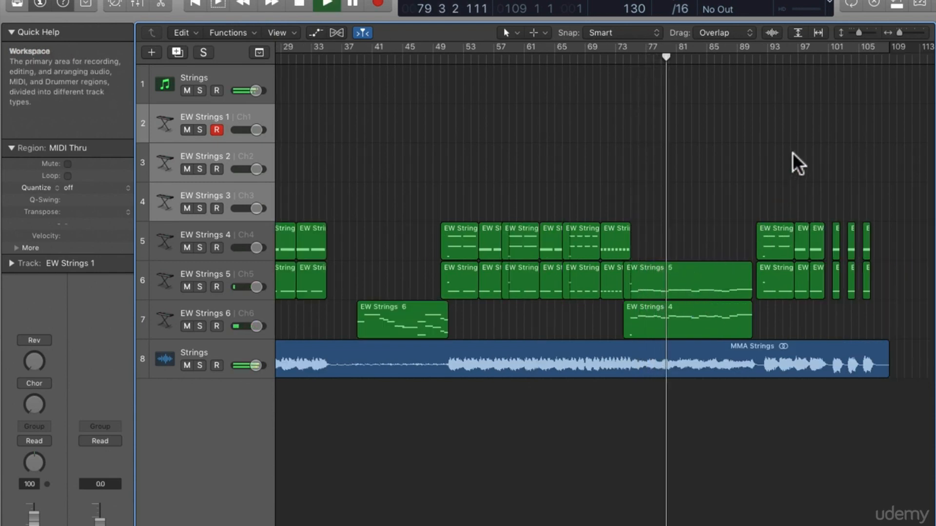
pyautogui.press('space')
pyautogui.hscroll(-2, 682, 156)
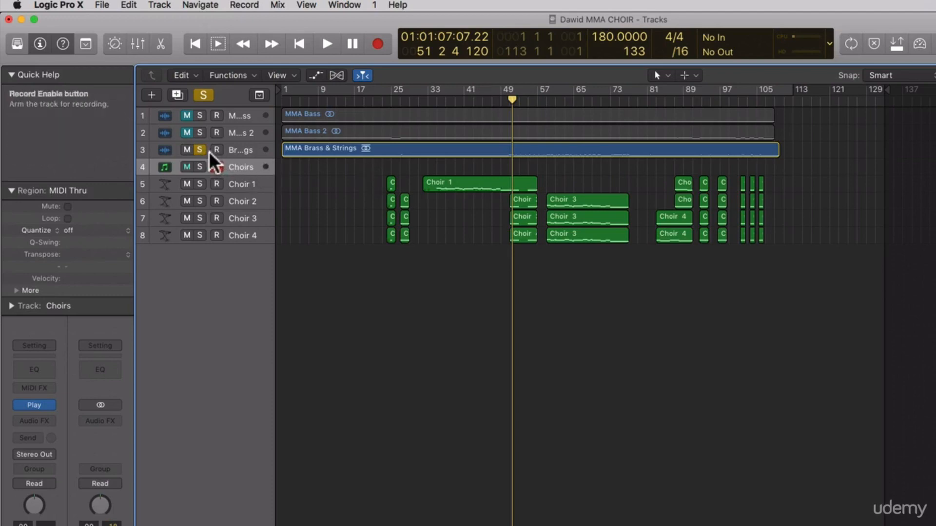
# In the choir project, turn off solo on the Brass & Strings track and solo the Choir 1 track
pyautogui.click(216, 165)
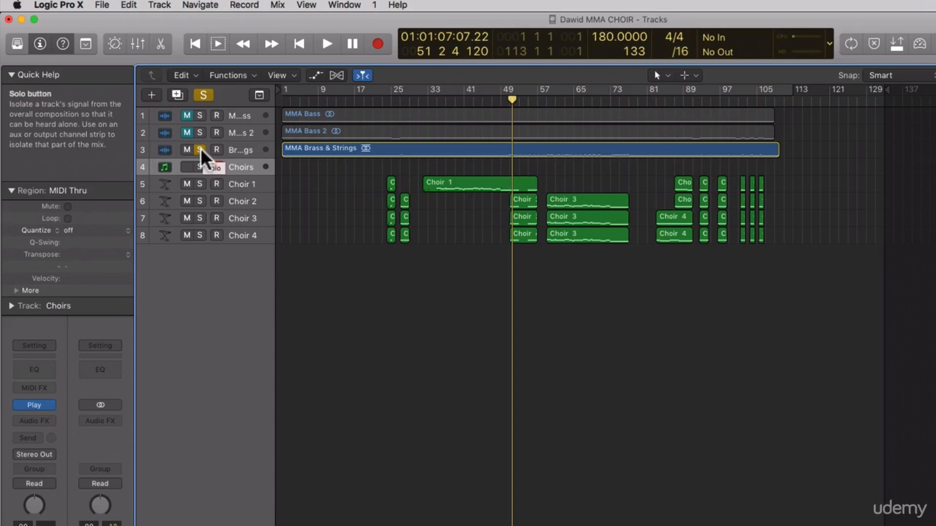
pyautogui.click(200, 149)
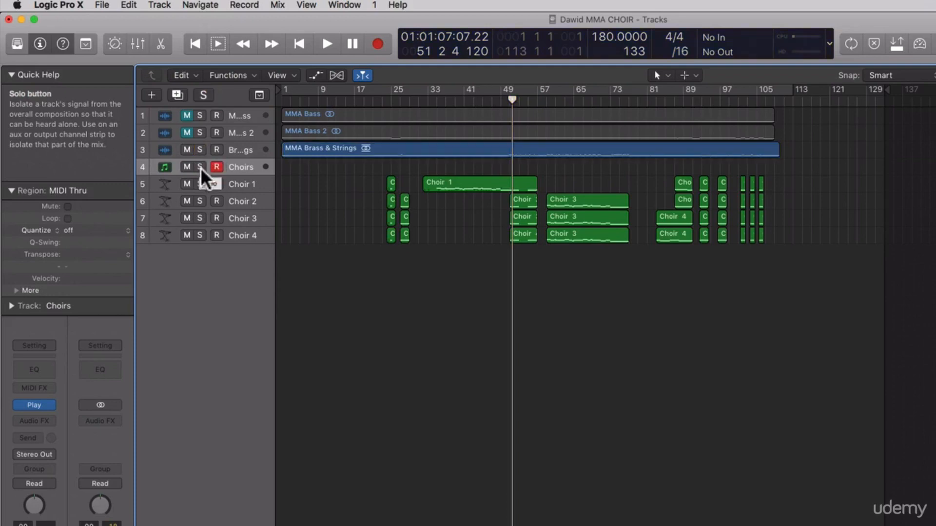
pyautogui.click(200, 184)
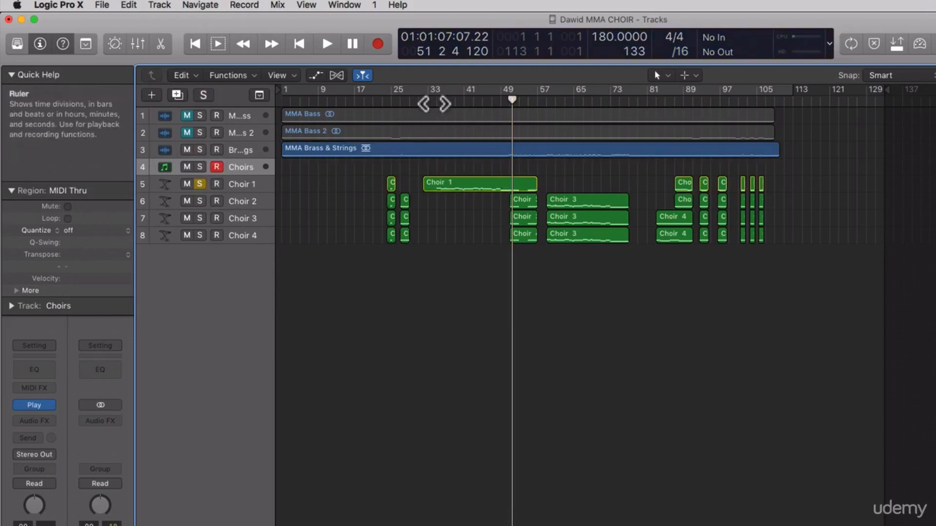
# Play the Choir 1 region from bar 35 and mute the Brass & Strings track during playback
pyautogui.click(434, 102)
pyautogui.press('space')
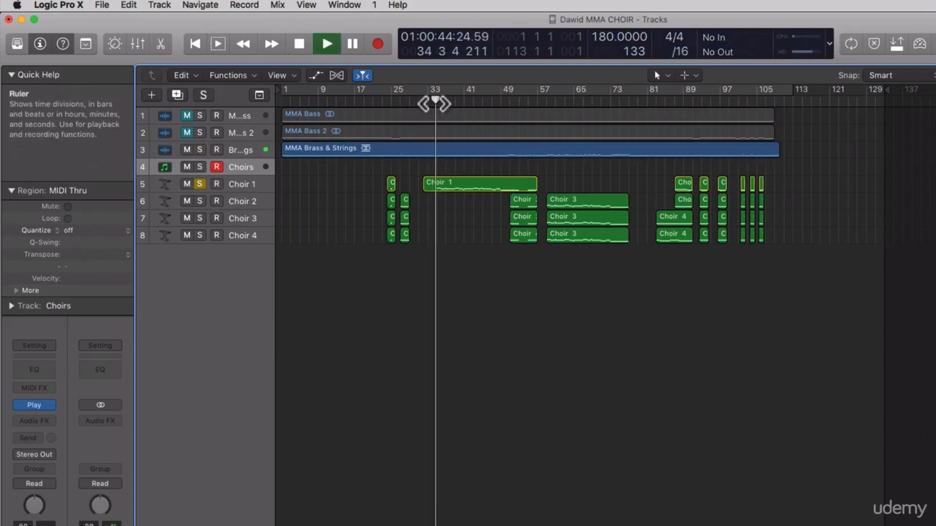
pyautogui.click(186, 149)
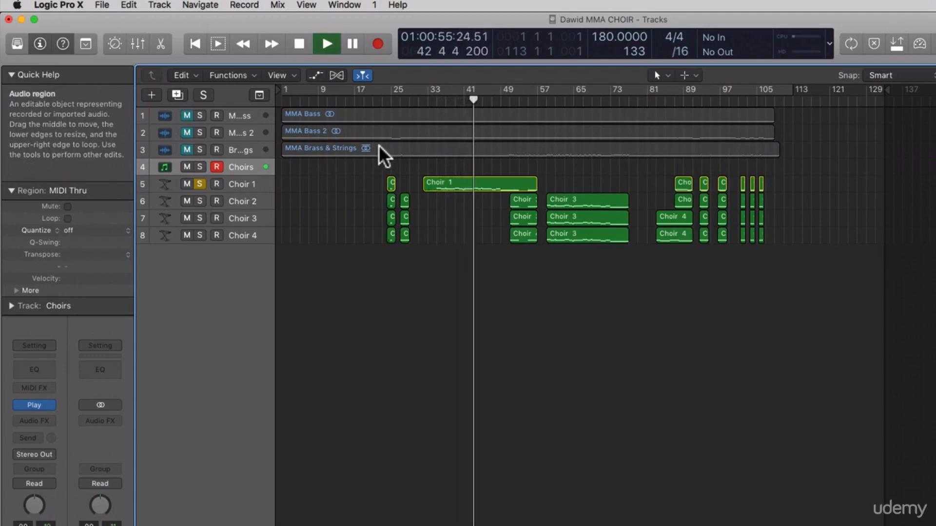
pyautogui.press('space')
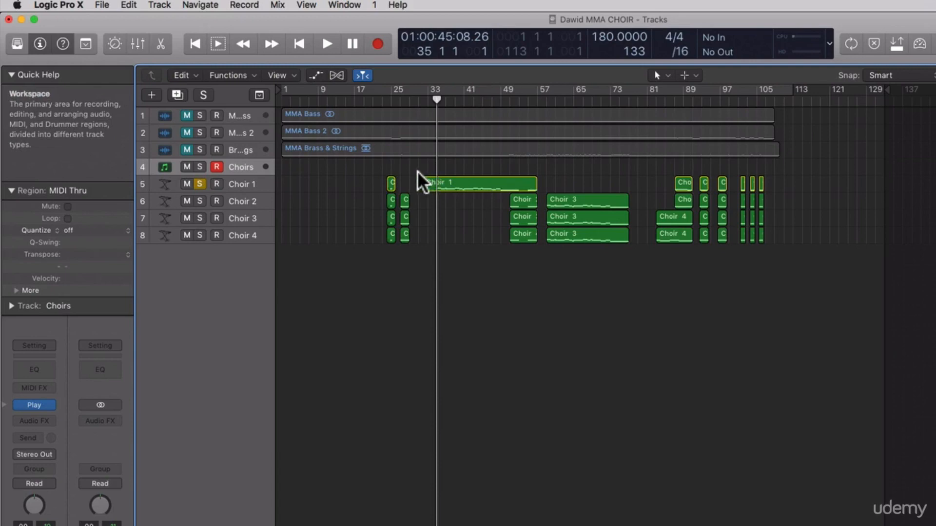
# Turn off solo on Choir 1, unmute the Brass & Strings track and play both from bar 35
pyautogui.click(200, 183)
pyautogui.click(187, 150)
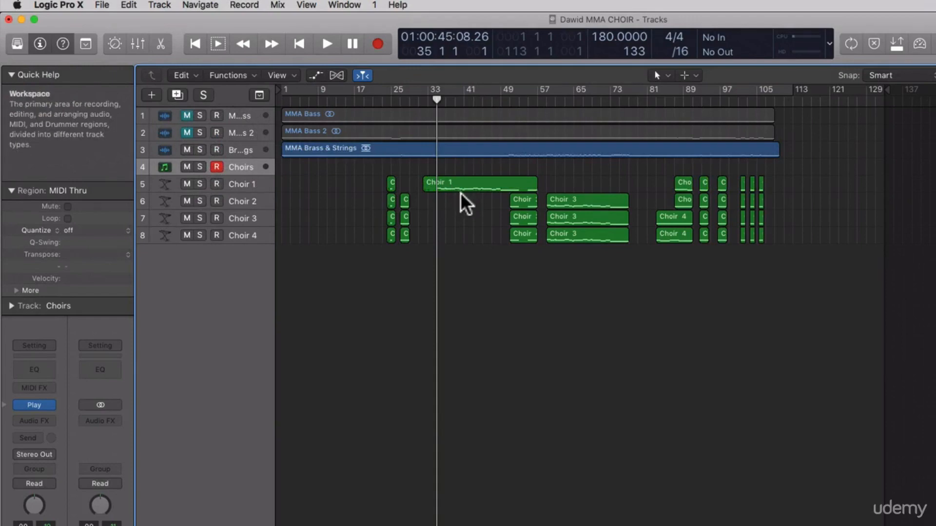
pyautogui.press('space')
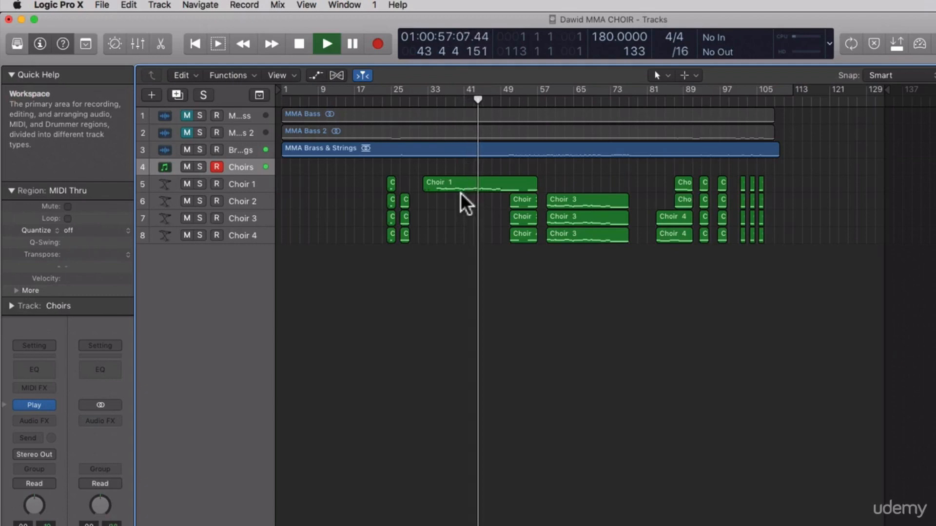
pyautogui.press('space')
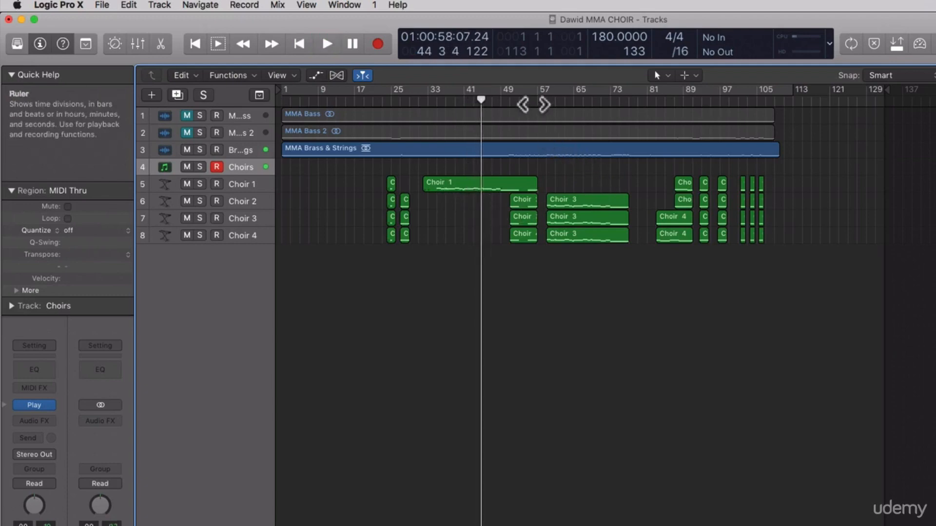
# Play the Choir 3 regions from bar 59, muting and unmuting the Brass & Strings track to compare
pyautogui.moveTo(480, 100); pyautogui.dragTo(546, 102)
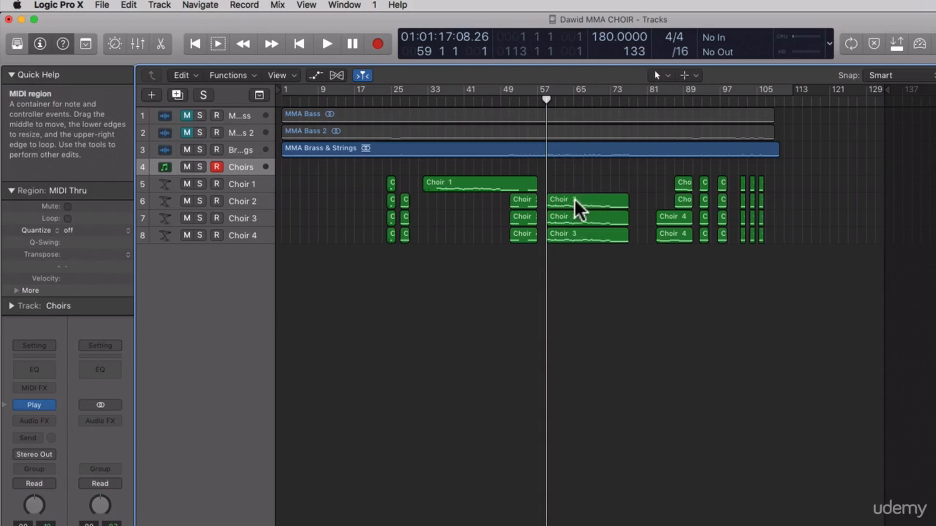
pyautogui.press('space')
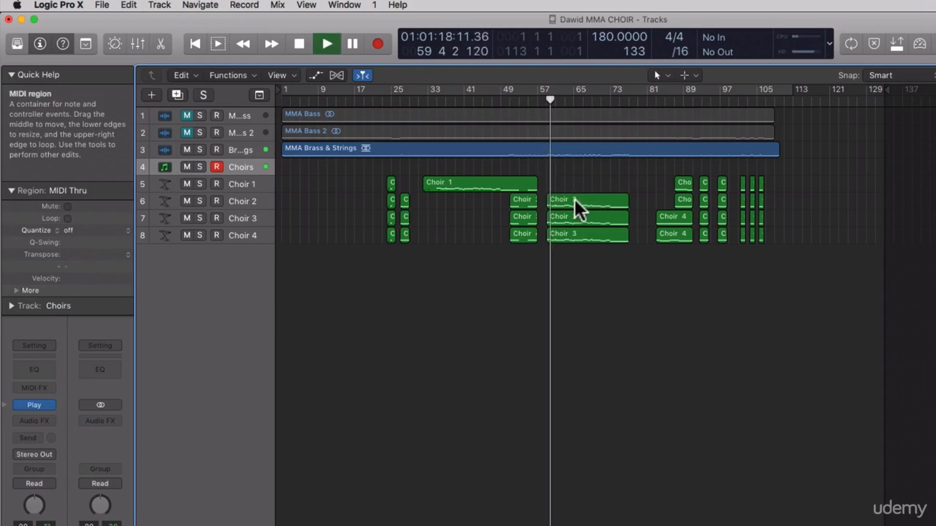
pyautogui.click(187, 151)
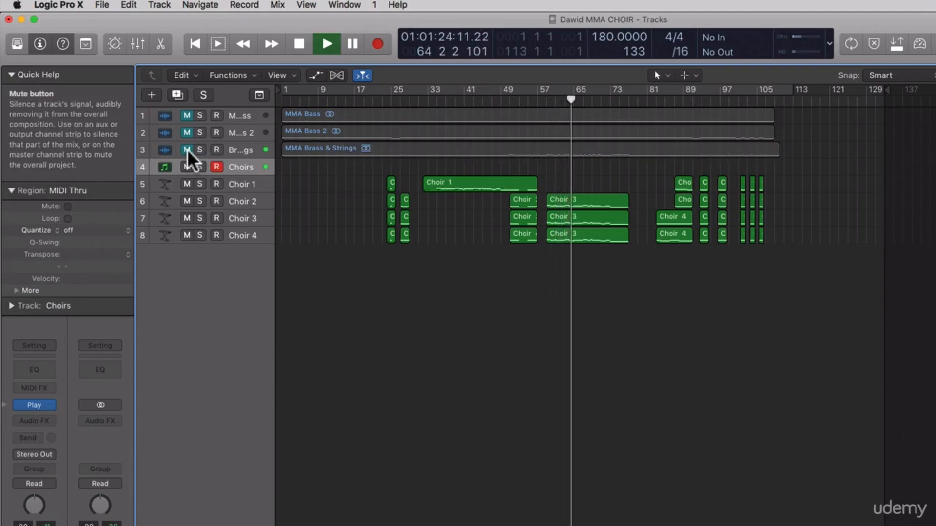
pyautogui.click(187, 149)
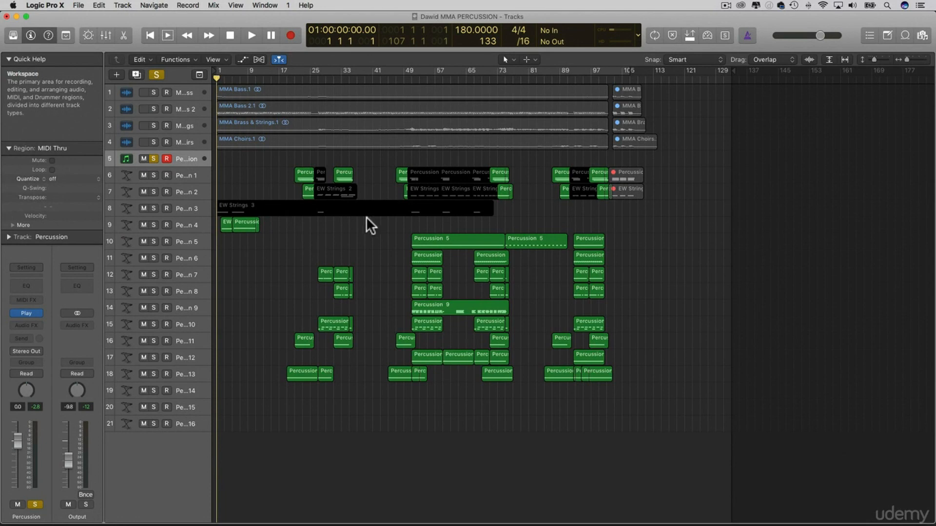
# Play the soloed Percussion track from the opening bars of the percussion project
pyautogui.click(410, 81)
pyautogui.press('Return')
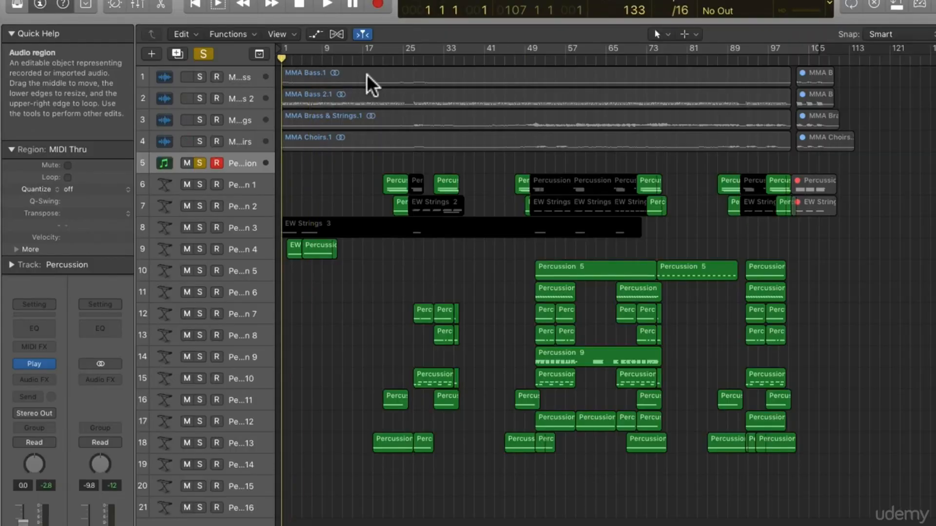
pyautogui.press('space')
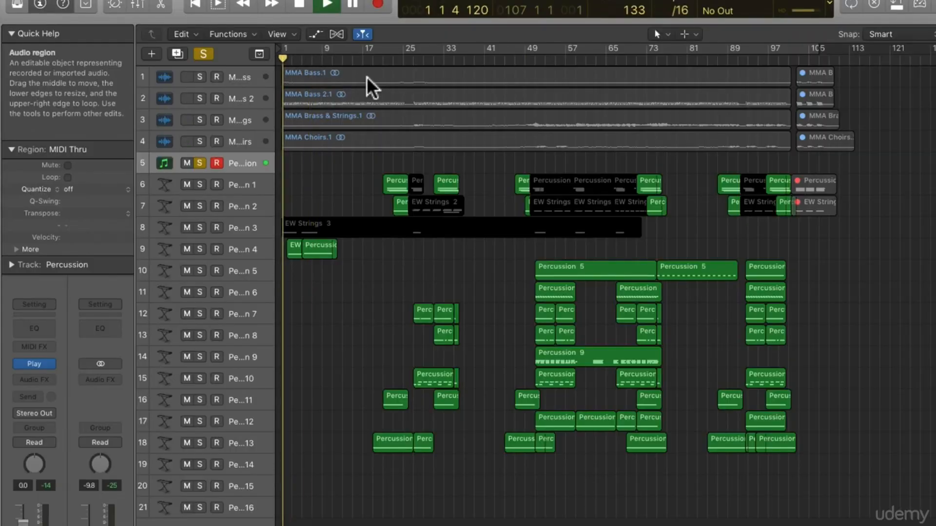
# Examine the notes of the second region on the Percussion 4 track in the Piano Roll, then close the editor
pyautogui.click(308, 250)
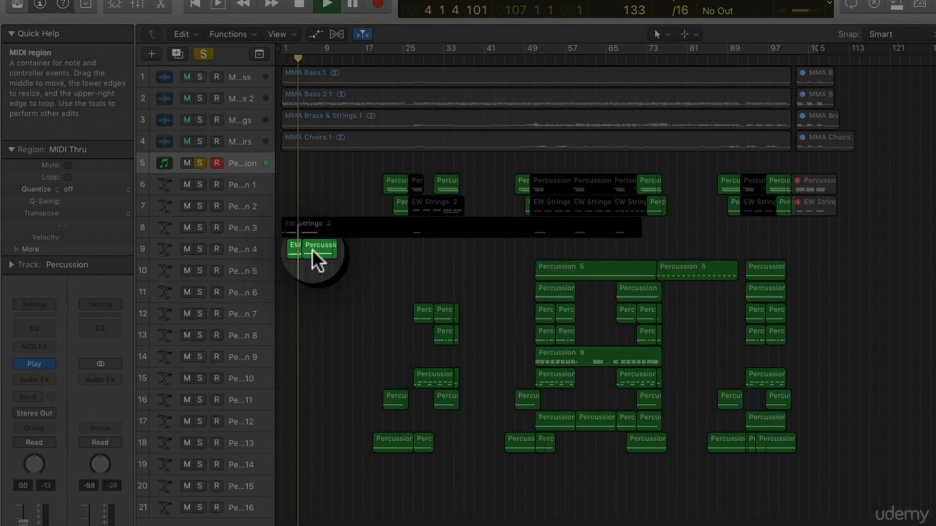
pyautogui.doubleClick(308, 250)
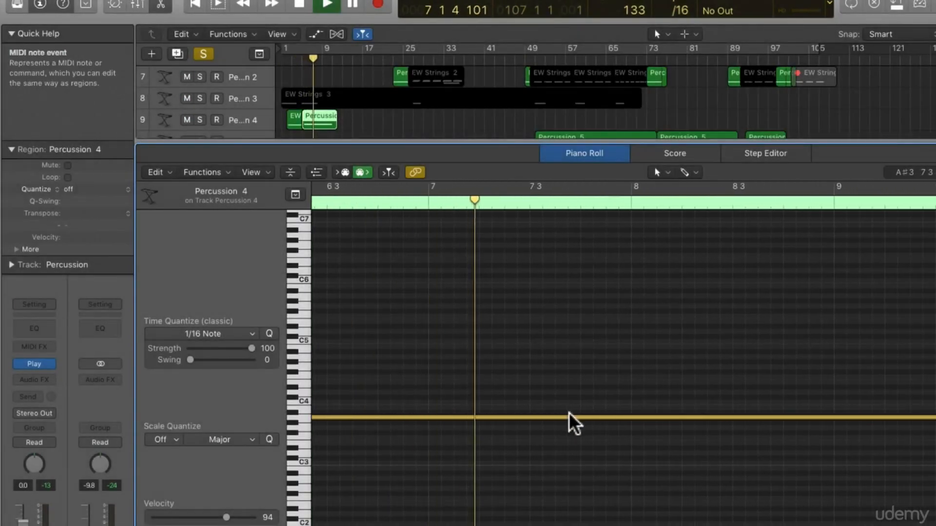
pyautogui.press('p')
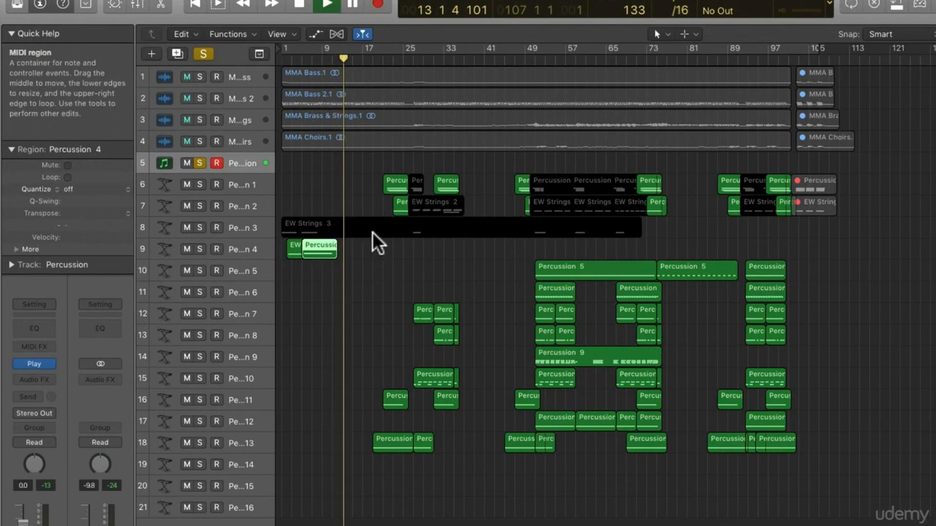
# Move playback to around bar 18 and examine the first Percussion 13 region in the Piano Roll
pyautogui.click(378, 61)
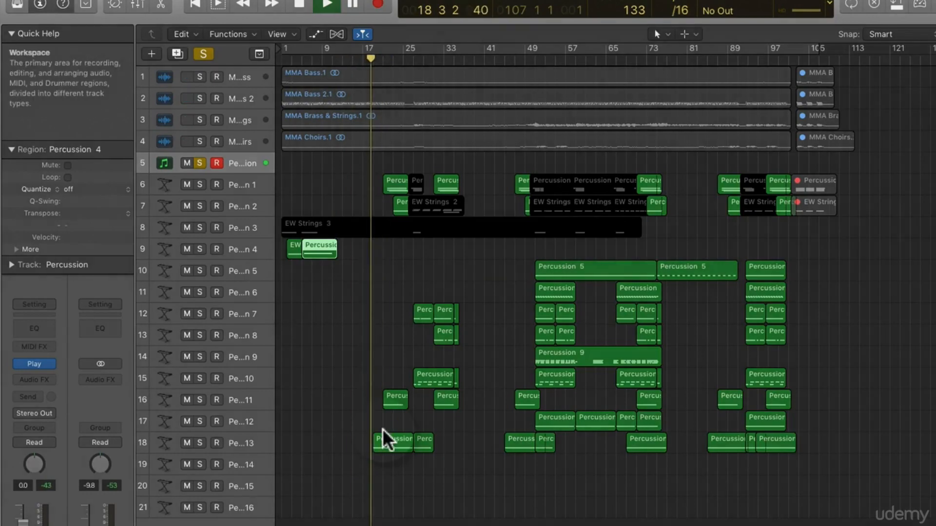
pyautogui.click(390, 443)
pyautogui.doubleClick(390, 445)
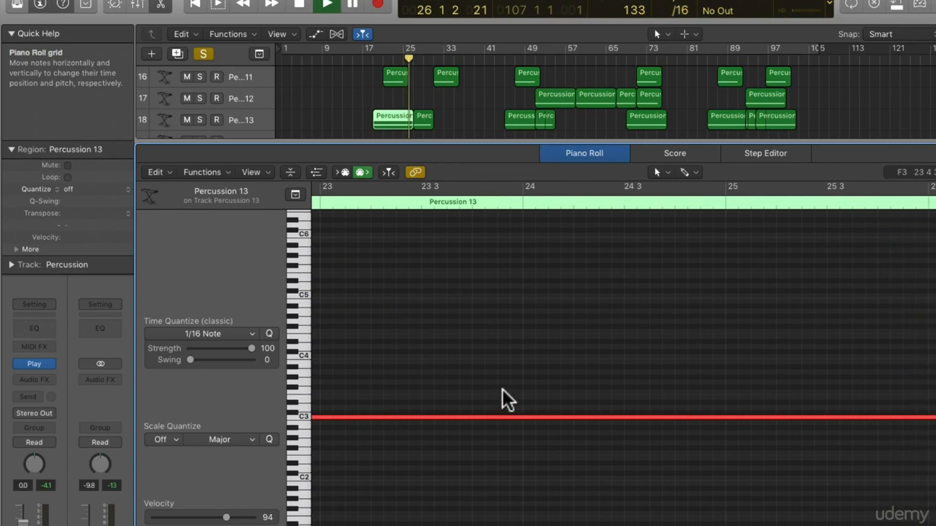
pyautogui.press('e')
# Inspect the muted Percussion region on Percussion 1 and audition the low EW Strings 2 note near bar 27
pyautogui.press('e')
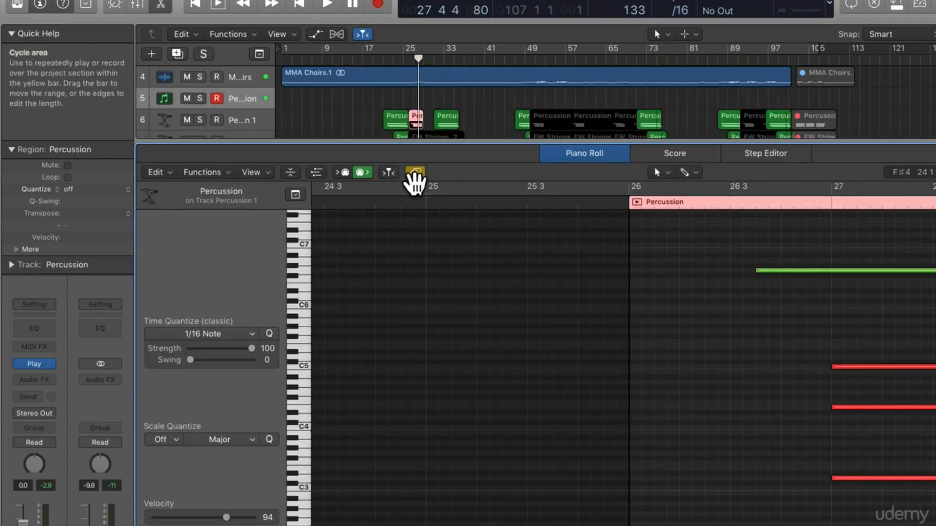
pyautogui.press('e')
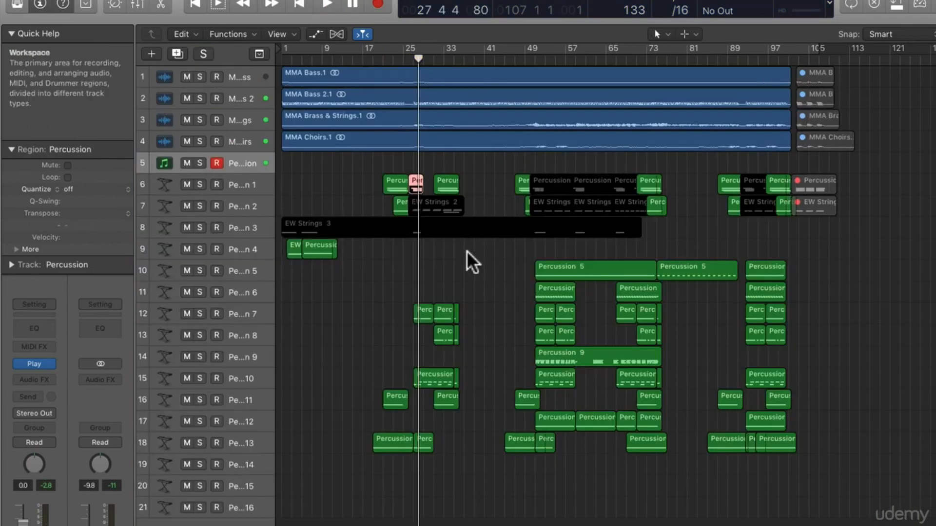
pyautogui.doubleClick(431, 207)
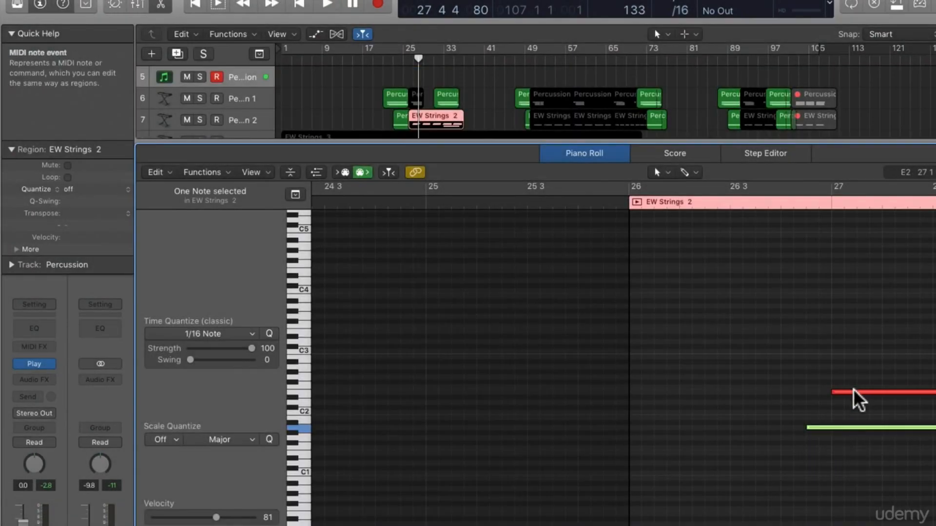
pyautogui.click(849, 428)
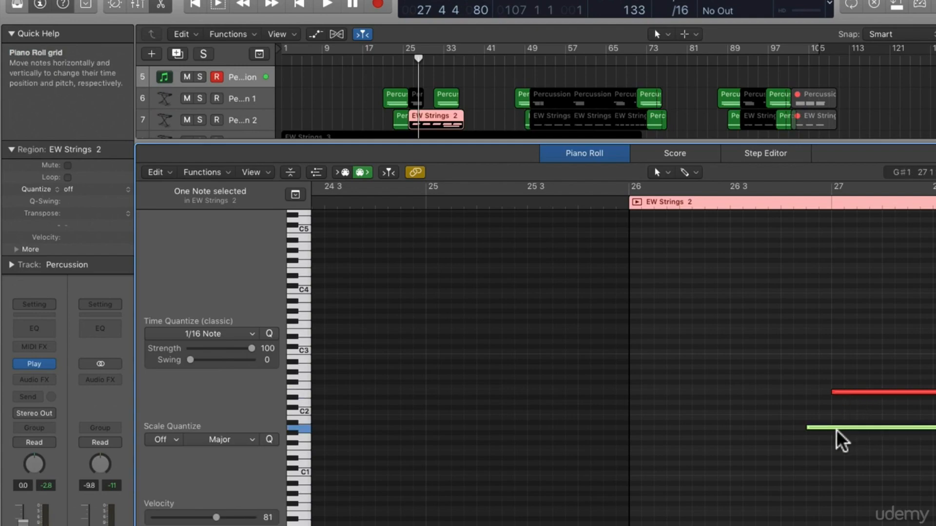
pyautogui.press('e')
# Audition the first notes of the Percussion 7 region at bar 27 in the Piano Roll and close the editor
pyautogui.doubleClick(420, 317)
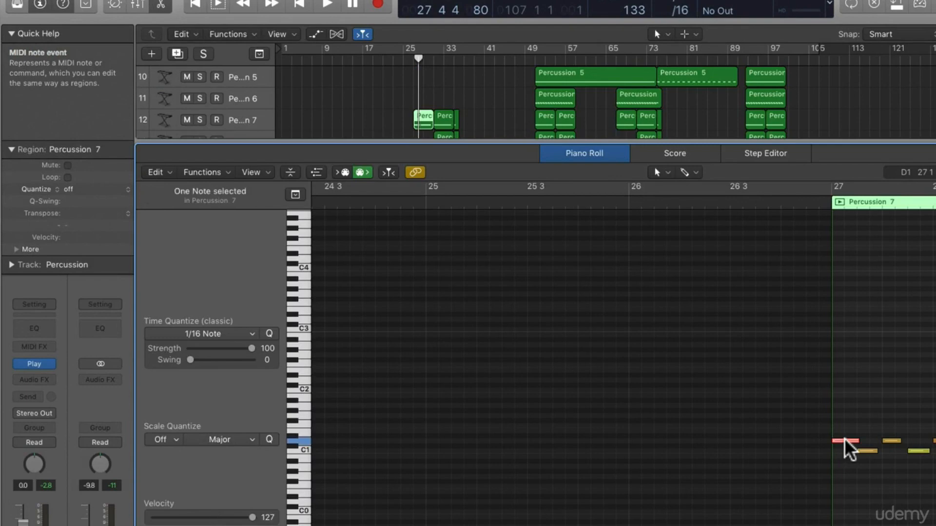
pyautogui.click(868, 451)
pyautogui.press('e')
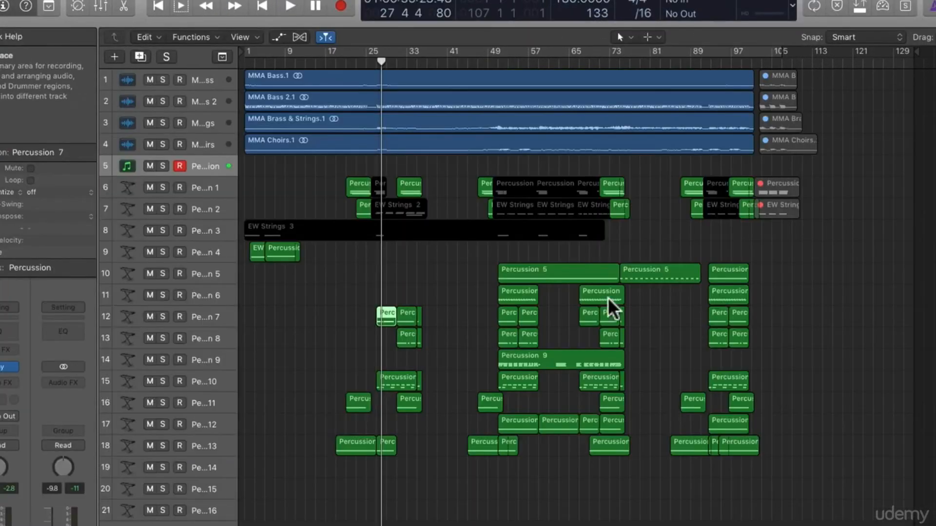
# Play the full arrangement from bar 27 and open the first Percussion 10 region in the Piano Roll
pyautogui.press(',')
pyautogui.press('space')
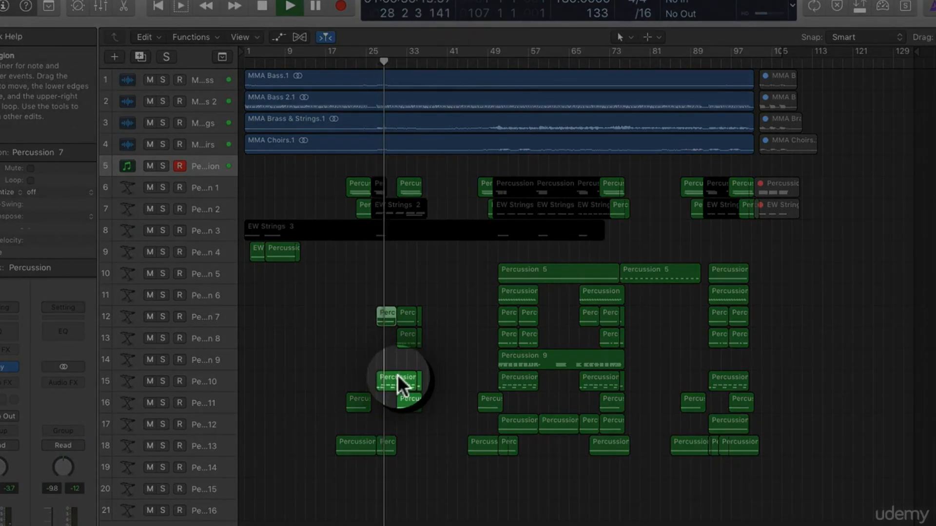
pyautogui.doubleClick(397, 375)
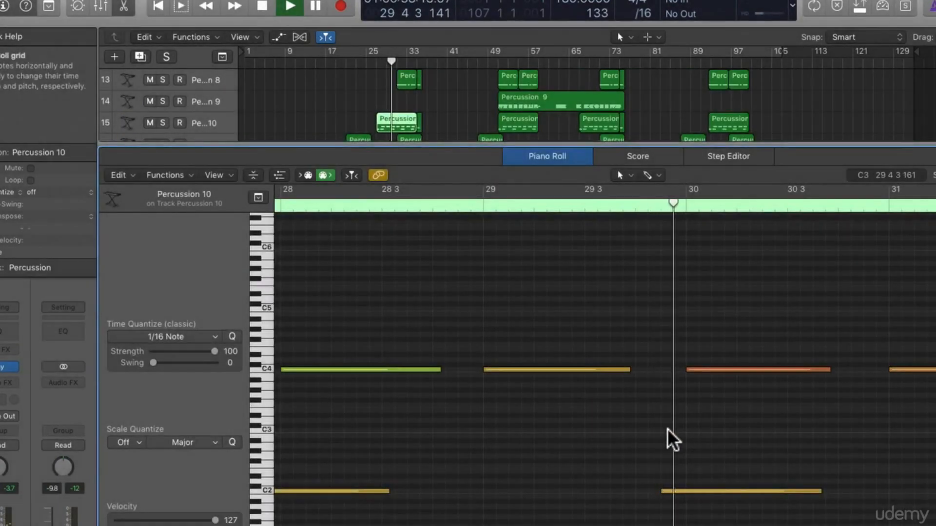
# Audition the C4 and C2 notes near bar 30 in Percussion 10 and examine the first Percussion 7 region from bar 27
pyautogui.click(712, 370)
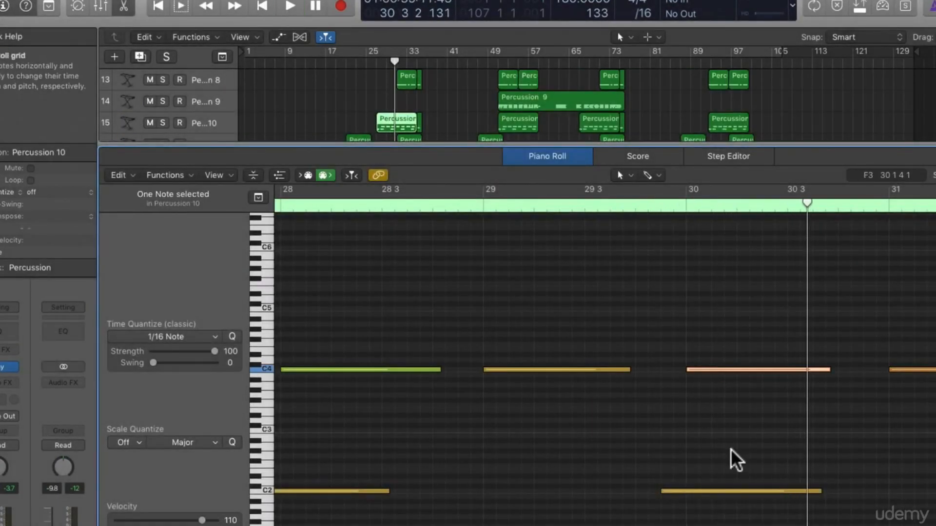
pyautogui.click(735, 491)
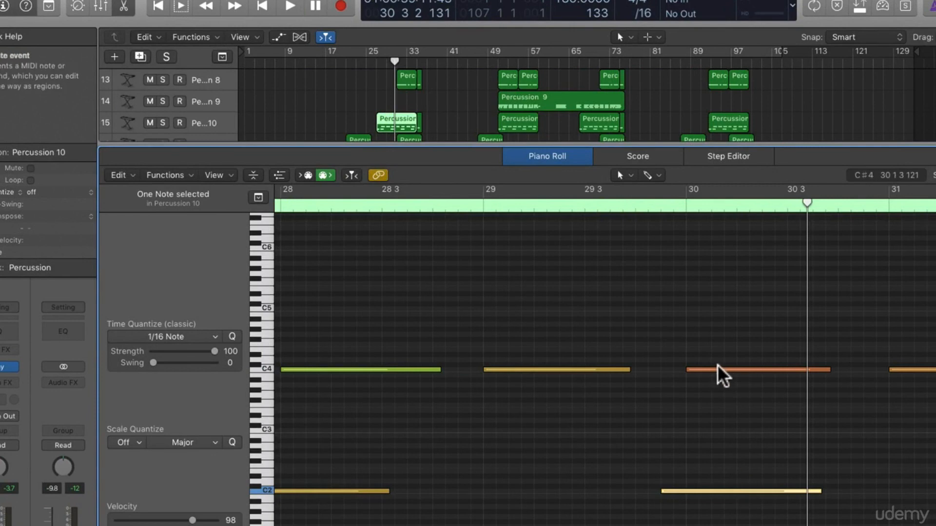
pyautogui.press(',')
pyautogui.press(',')
pyautogui.press(',')
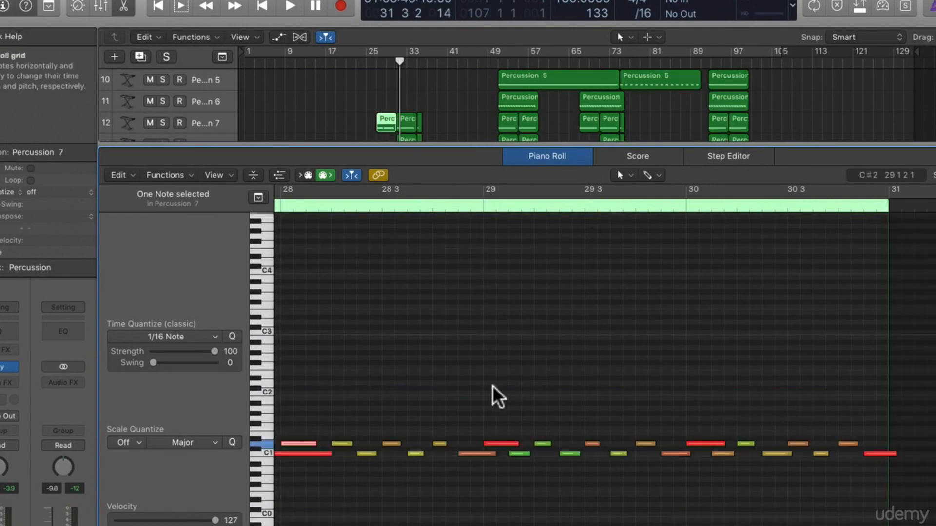
pyautogui.hscroll(-15, 497, 390)
pyautogui.hscroll(4, 501, 387)
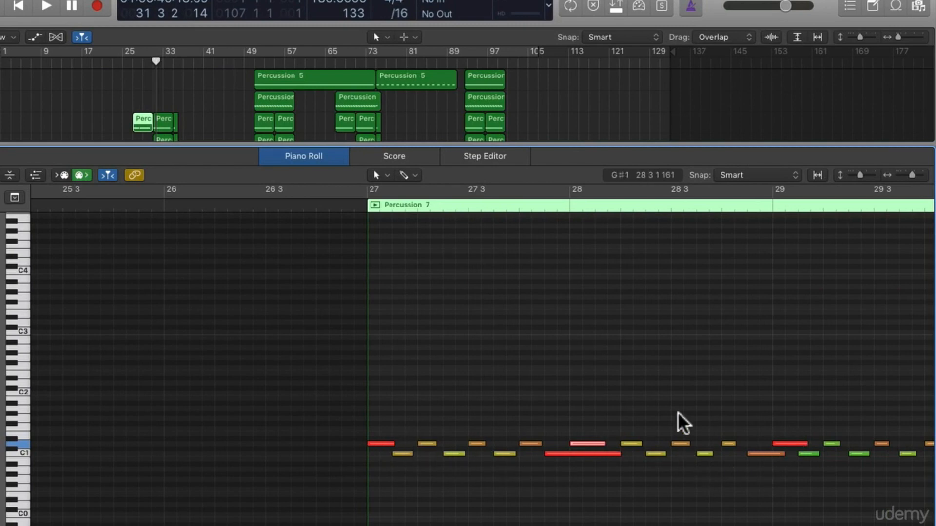
# Open the first Percussion 8 region at bar 31 in the Piano Roll and play through its notes
pyautogui.press('Down')
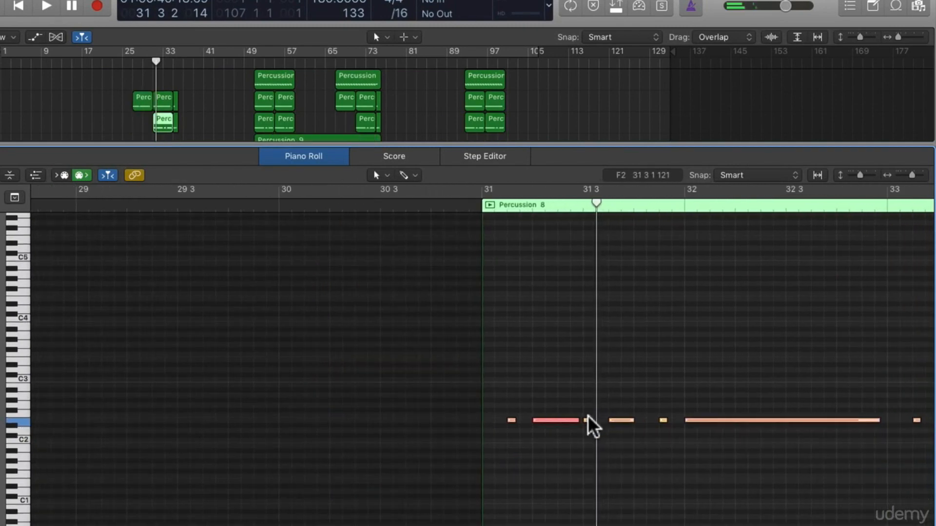
pyautogui.hscroll(3, 565, 428)
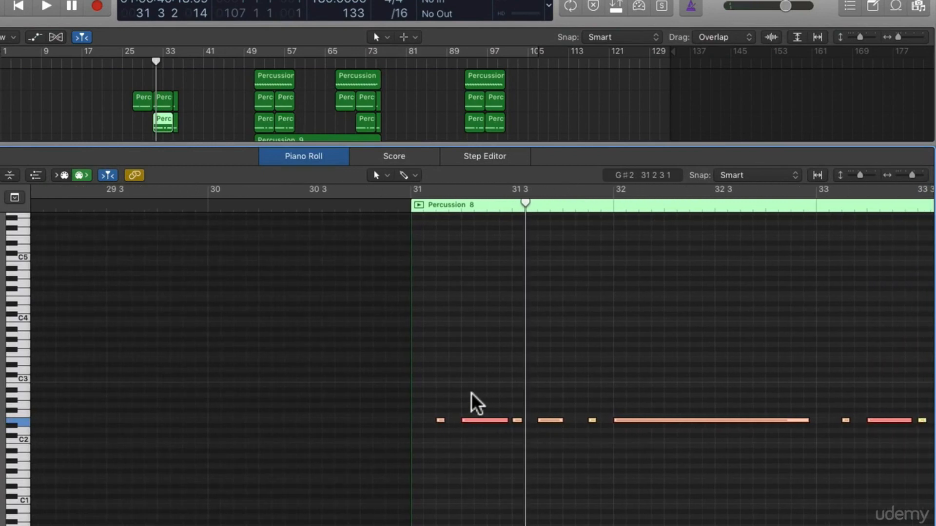
pyautogui.press('space')
pyautogui.press('space')
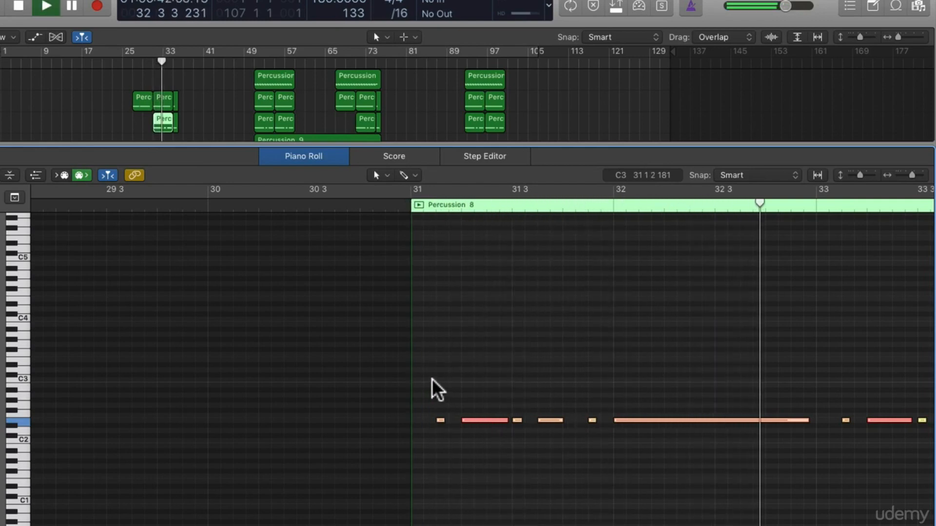
# Close the Piano Roll and play the percussion arrangement from bar 51
pyautogui.press('e')
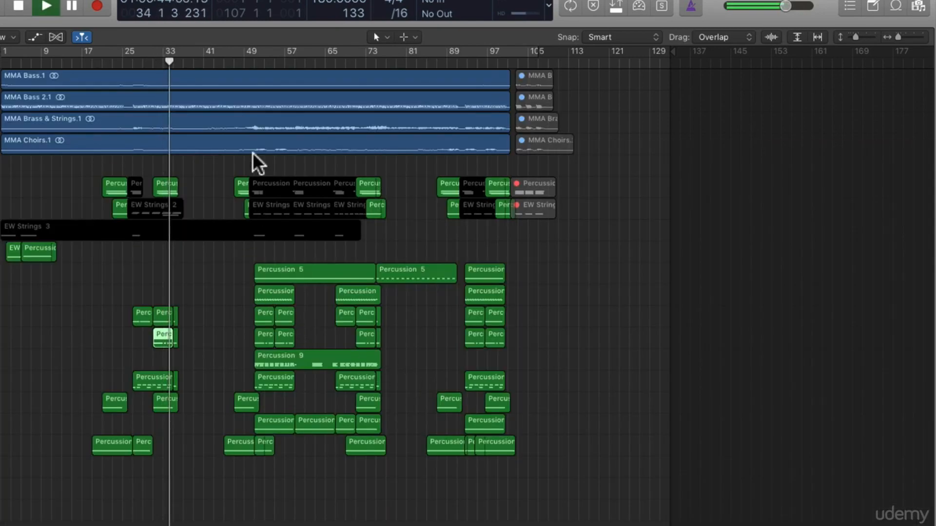
pyautogui.press('space')
pyautogui.click(254, 64)
pyautogui.press('space')
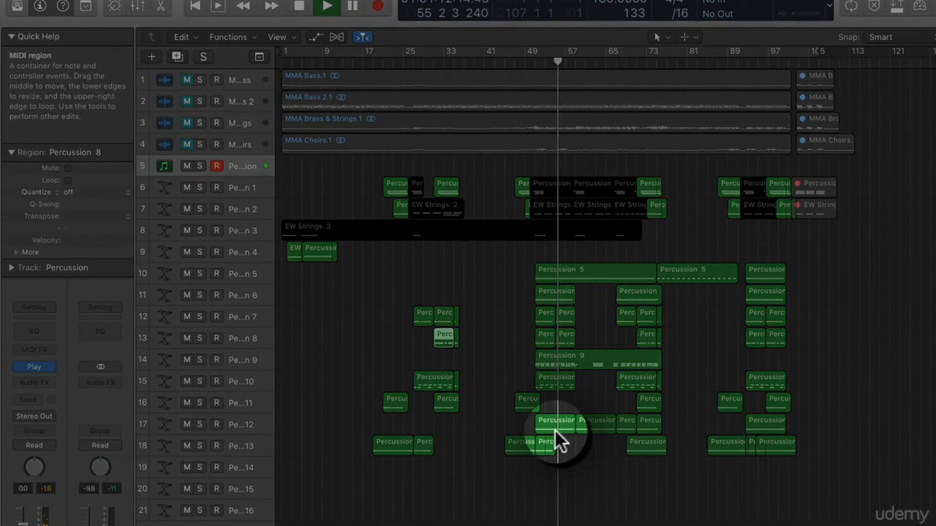
# Open the Percussion 12 region at bar 51 in the Piano Roll and play through its notes
pyautogui.press('space')
pyautogui.doubleClick(554, 429)
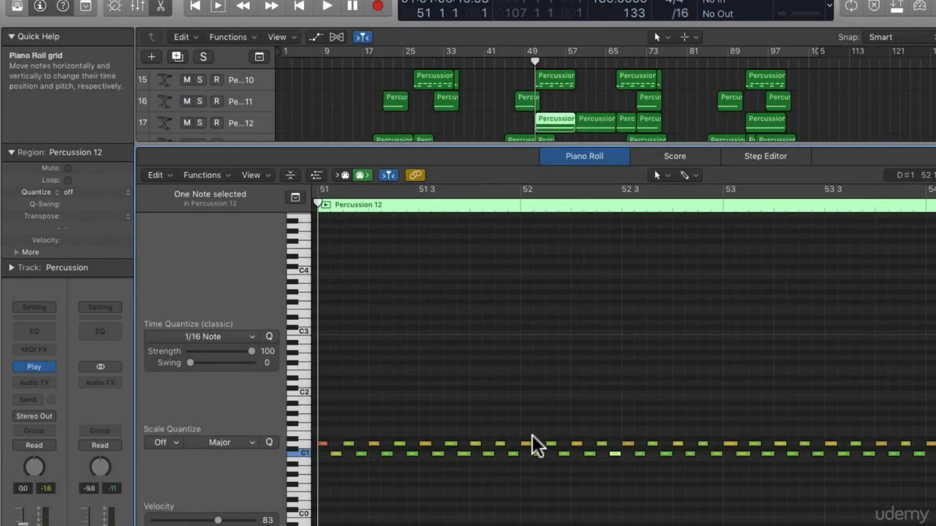
pyautogui.press('space')
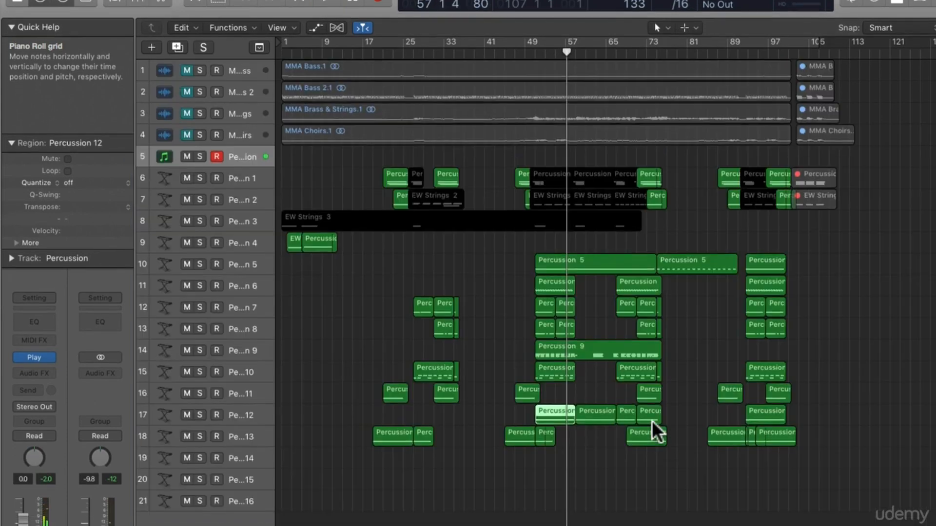
# Open the Percussion 9 region in the Piano Roll and audition its long notes in bar 51 one by one
pyautogui.click(561, 372)
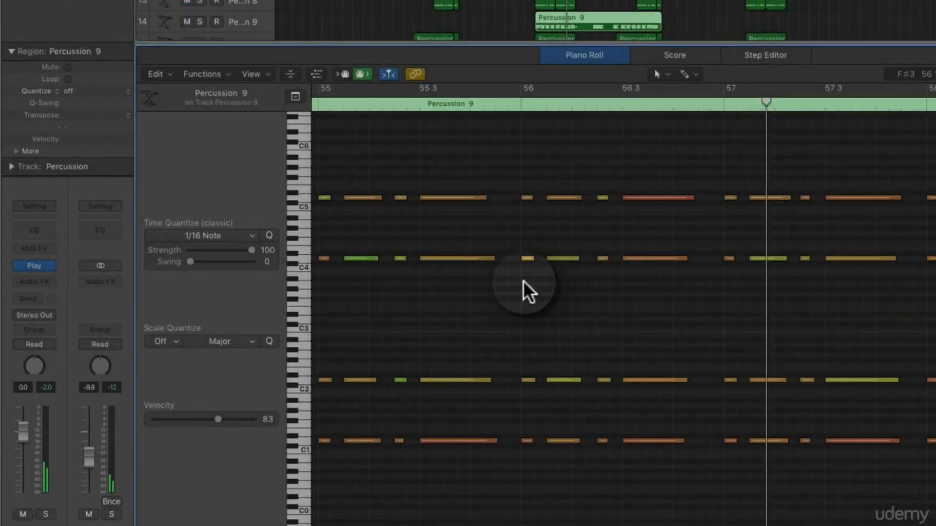
pyautogui.hscroll(-15, 522, 280)
pyautogui.hscroll(10, 816, 436)
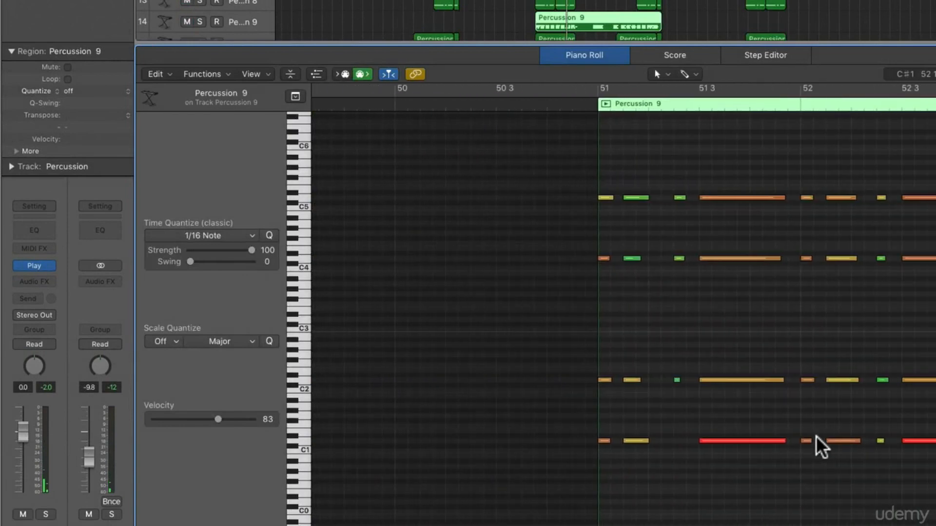
pyautogui.click(700, 441)
pyautogui.click(714, 379)
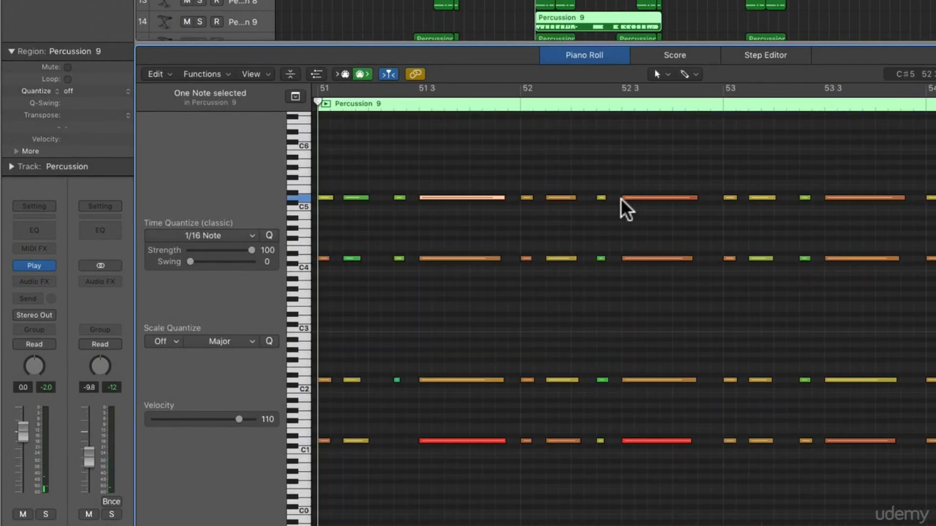
# Play the Percussion 9 region from bar 51 to bar 59 and close the Piano Roll
pyautogui.press(',')
pyautogui.press('.')
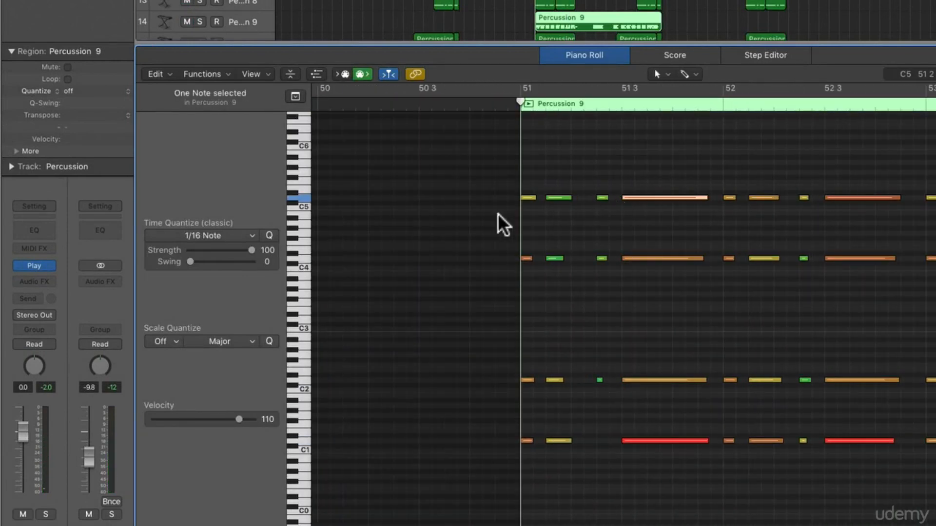
pyautogui.press('space')
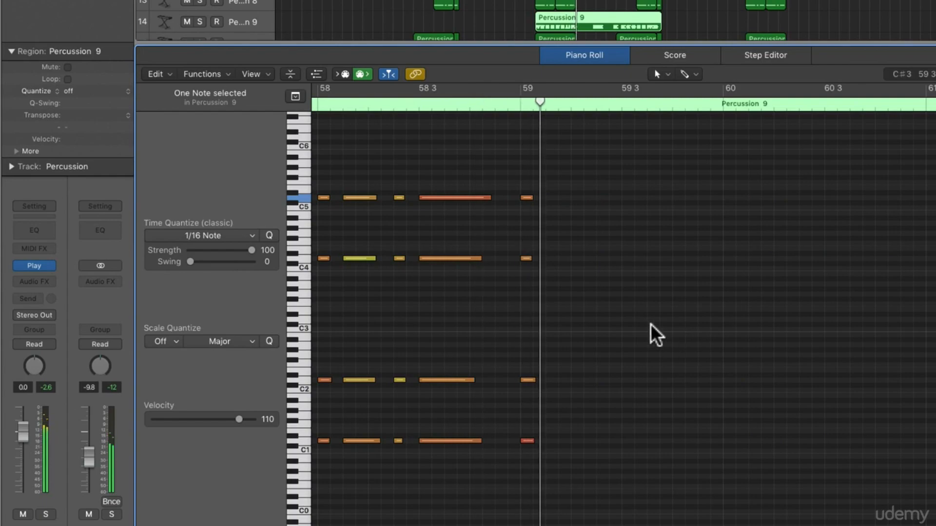
pyautogui.press('e')
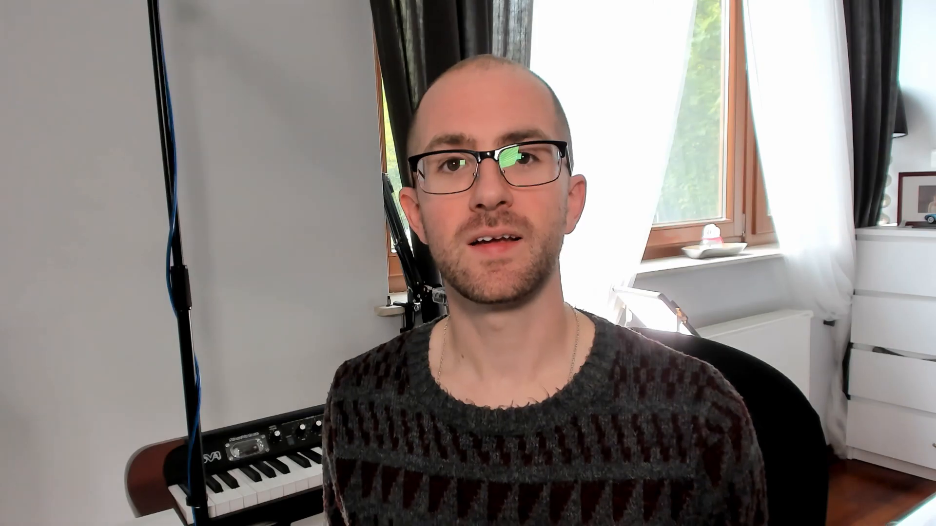